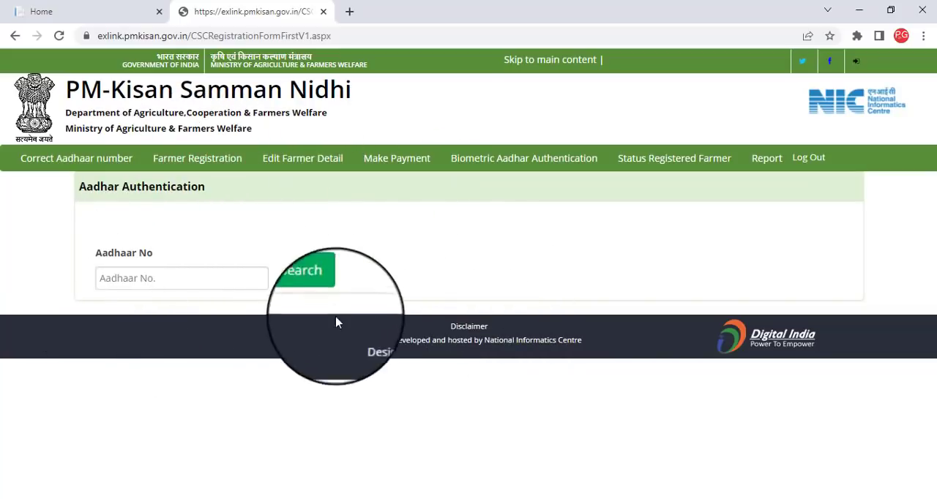
Enter the farmer's Aadhaar number for authentication and search for it.
{"action": "left_click", "coordinate": [230, 283]}
{"action": "key", "text": "ctrl+v"}
{"action": "left_click", "coordinate": [301, 286]}
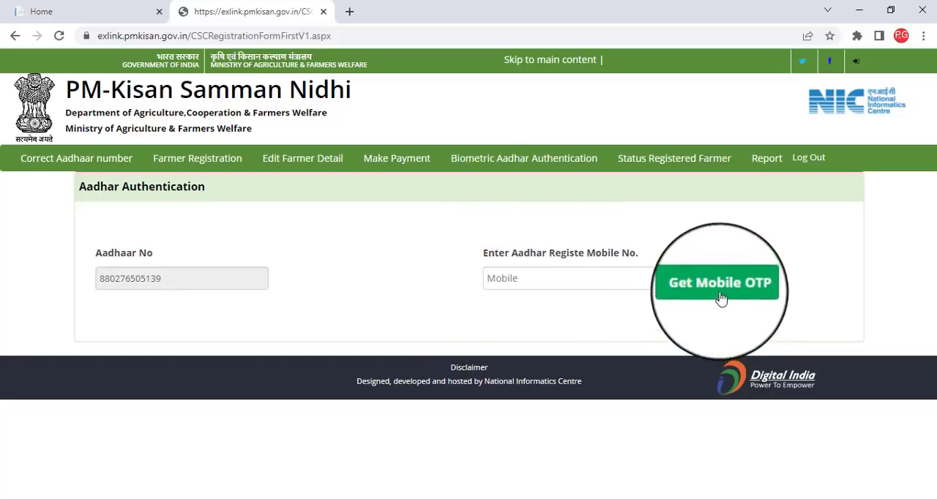
Verify the Aadhaar-registered mobile number by requesting a mobile OTP and submitting the received code.
{"action": "left_click", "coordinate": [567, 275]}
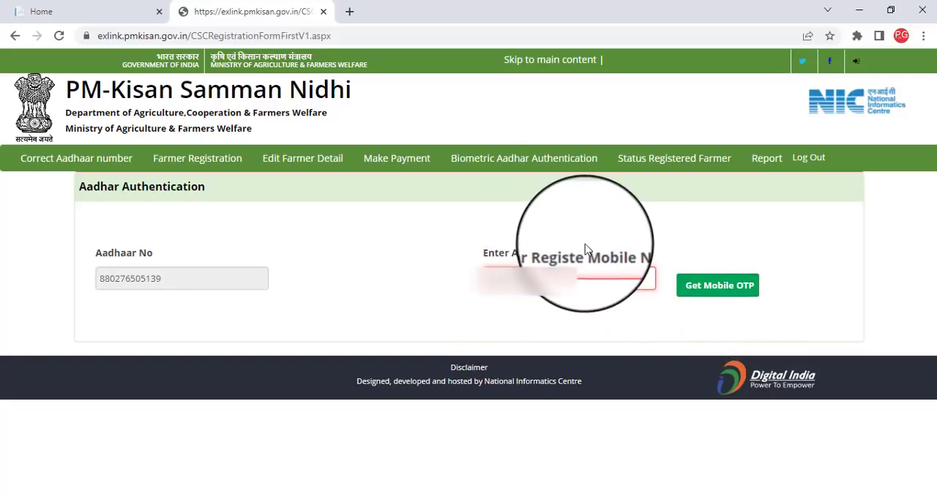
{"action": "left_click", "coordinate": [724, 291]}
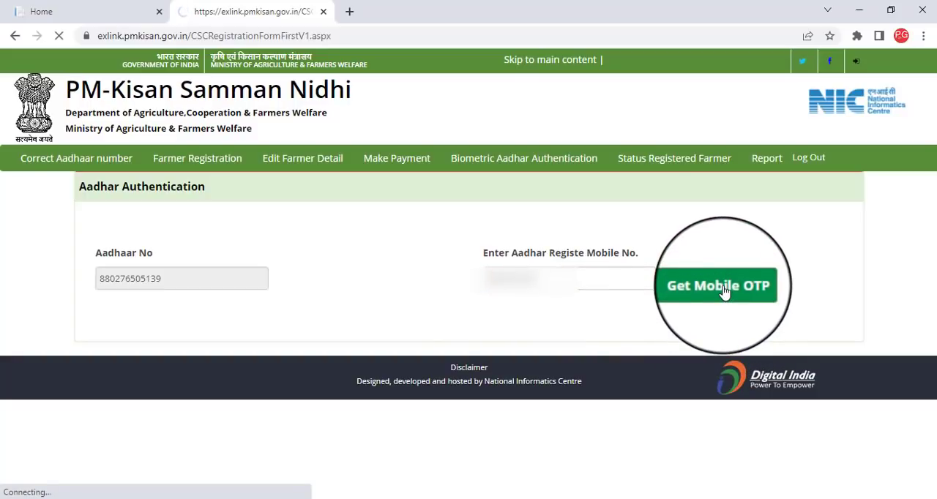
{"action": "left_click", "coordinate": [713, 290]}
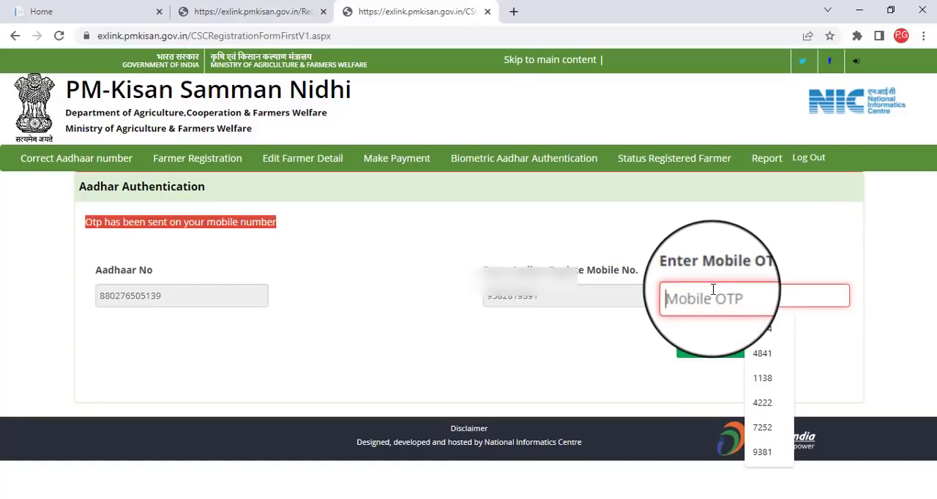
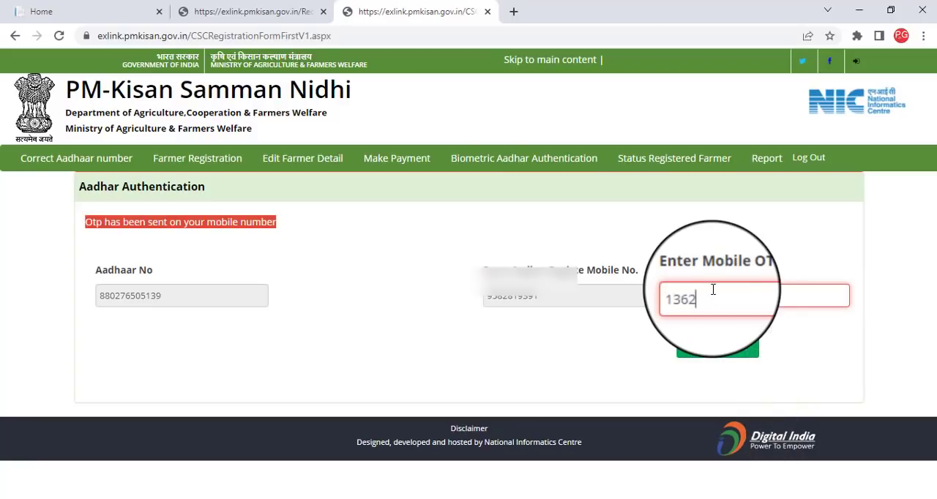
{"action": "left_click", "coordinate": [721, 346]}
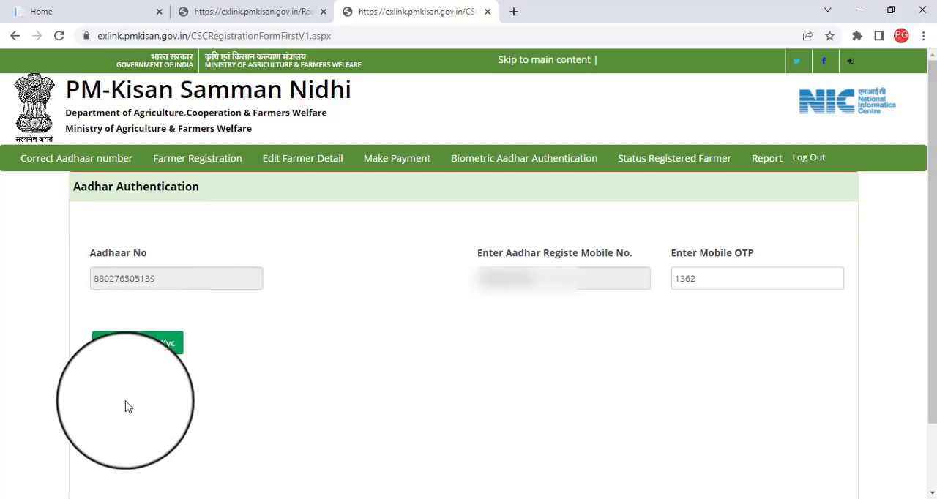
Try to authenticate the farmer by capturing a fingerprint for e-KYC and submitting it.
{"action": "left_click", "coordinate": [125, 352]}
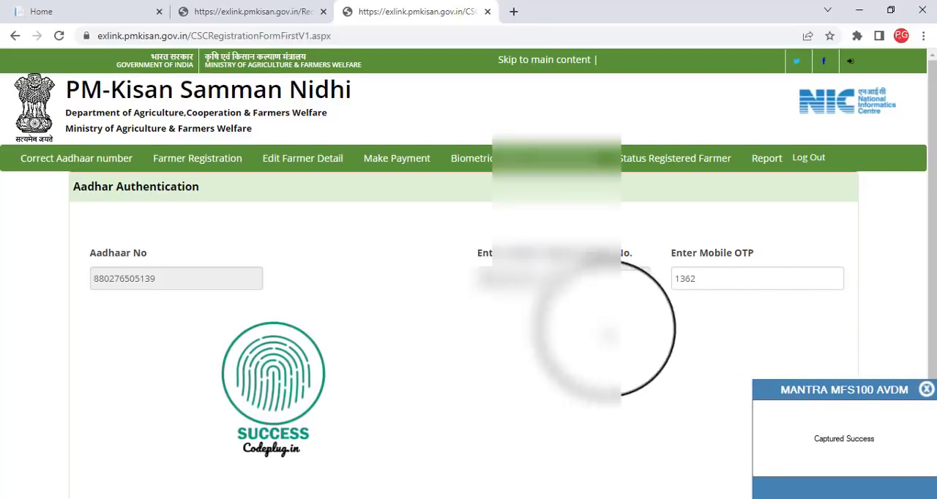
{"action": "scroll", "coordinate": [608, 336], "scroll_direction": "down", "scroll_amount": 1}
{"action": "left_click", "coordinate": [117, 429]}
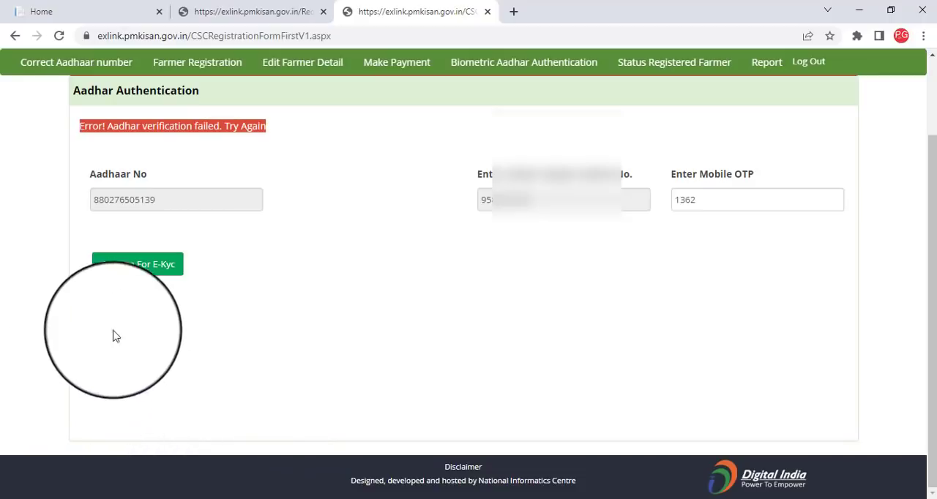
Capture the farmer's fingerprint for e-KYC again and submit the Aadhaar authentication.
{"action": "left_click", "coordinate": [145, 270]}
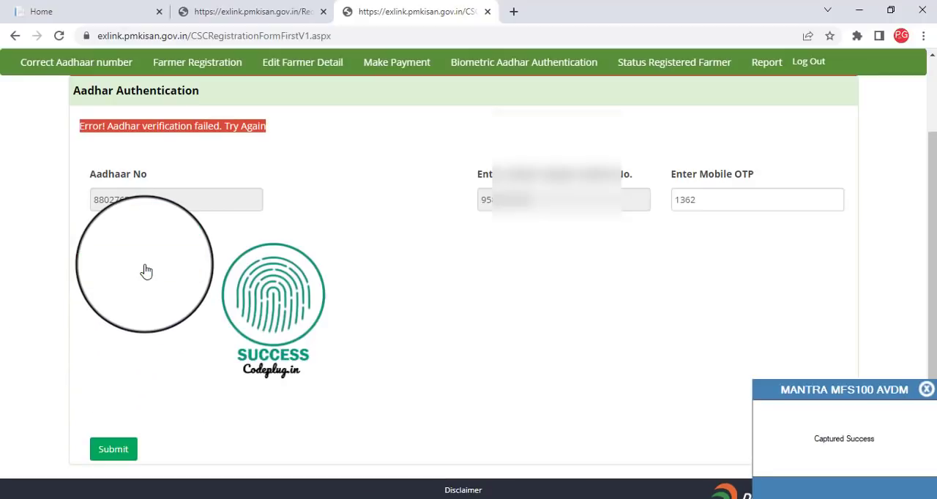
{"action": "left_click", "coordinate": [106, 455]}
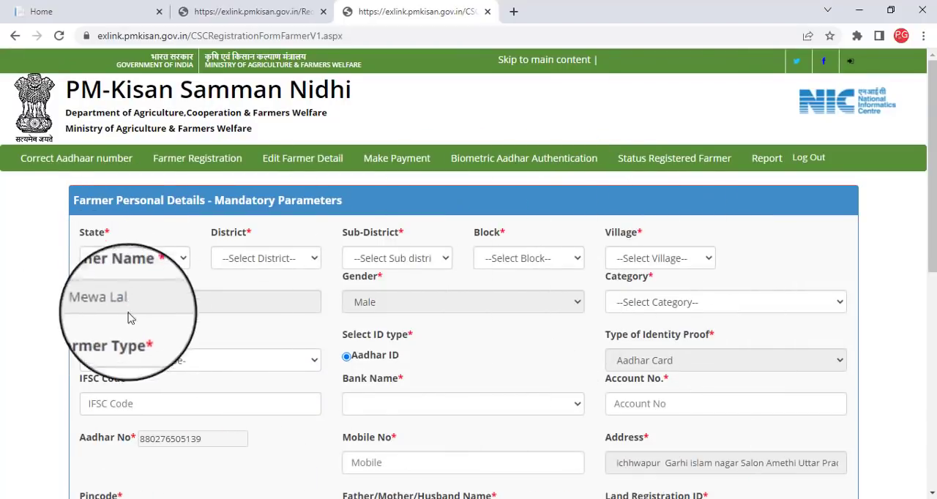
Set the farmer's state to UTTAR PRADESH and the district to RAE BARELI.
{"action": "left_click", "coordinate": [147, 258]}
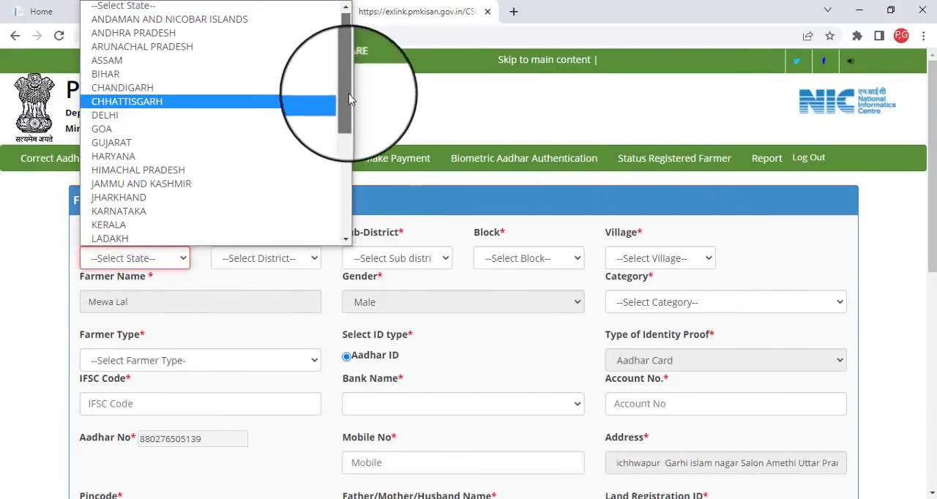
{"action": "left_click_drag", "start_coordinate": [349, 101], "coordinate": [348, 203]}
{"action": "left_click", "coordinate": [247, 207]}
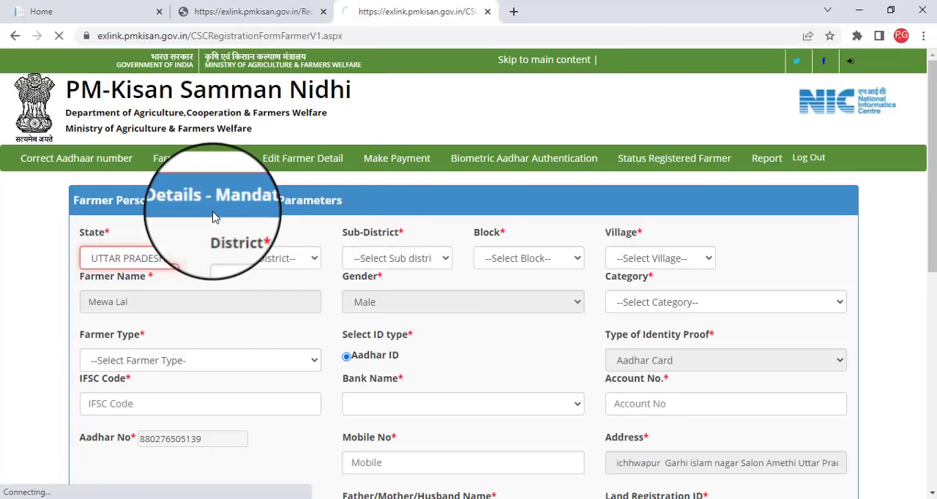
{"action": "left_click", "coordinate": [279, 267]}
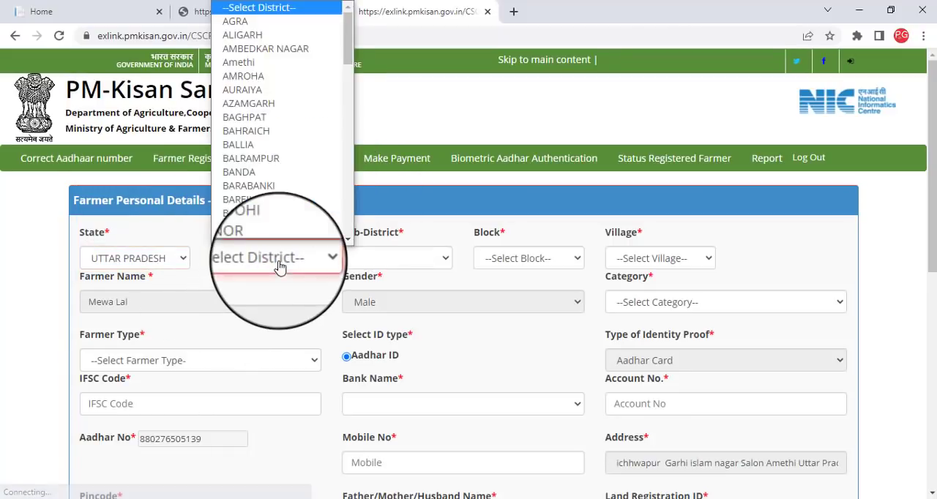
{"action": "scroll", "coordinate": [264, 212], "scroll_direction": "down", "scroll_amount": 10}
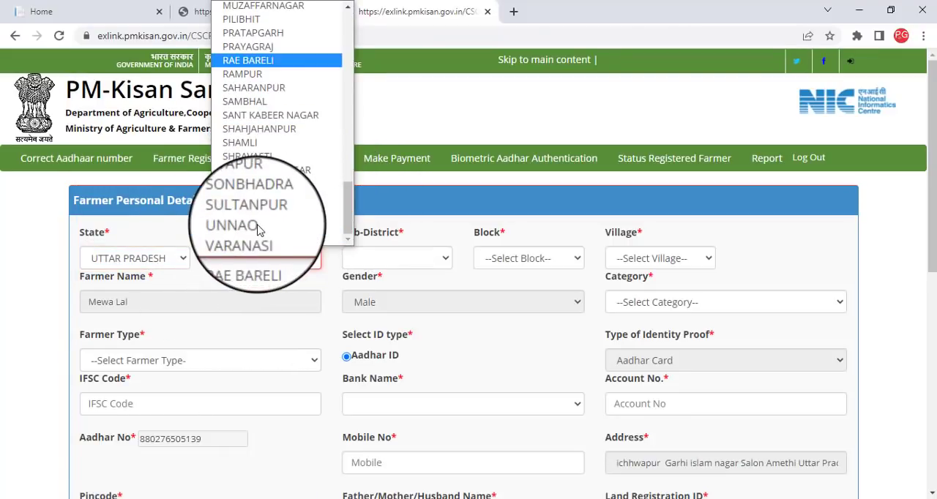
{"action": "left_click", "coordinate": [248, 60]}
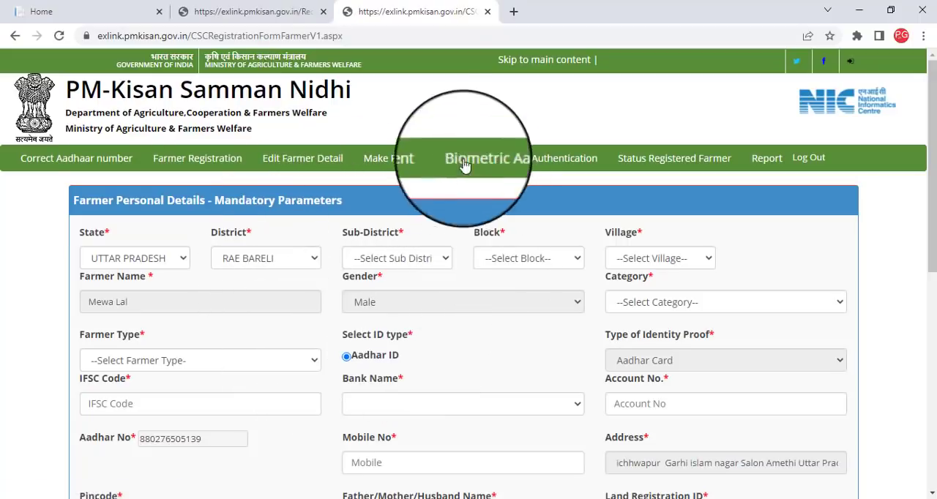
Set the sub-district to Salon, the block to SALON and the village to Garhi Islam Nagar.
{"action": "left_click", "coordinate": [392, 259]}
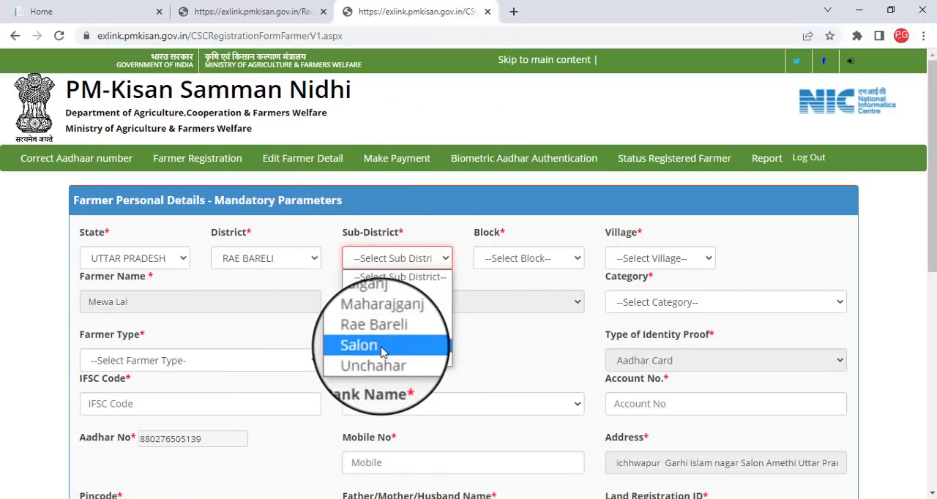
{"action": "left_click", "coordinate": [382, 352]}
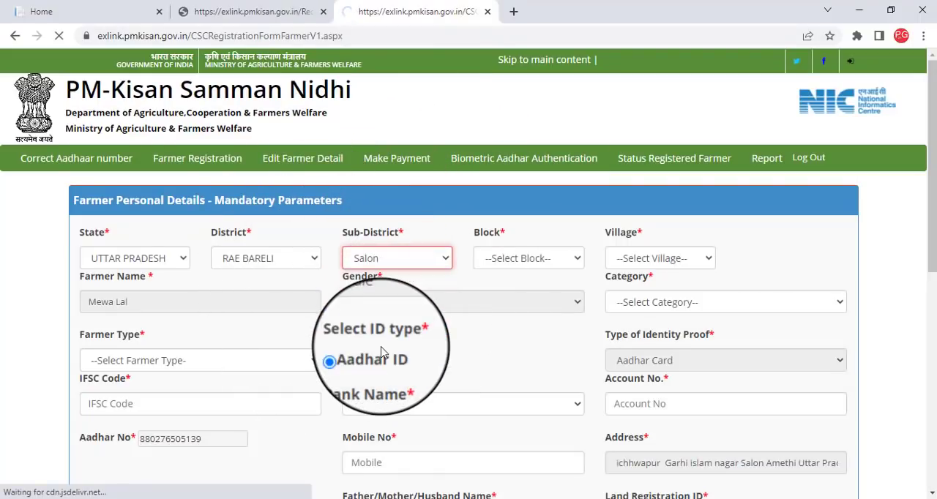
{"action": "left_click", "coordinate": [521, 259]}
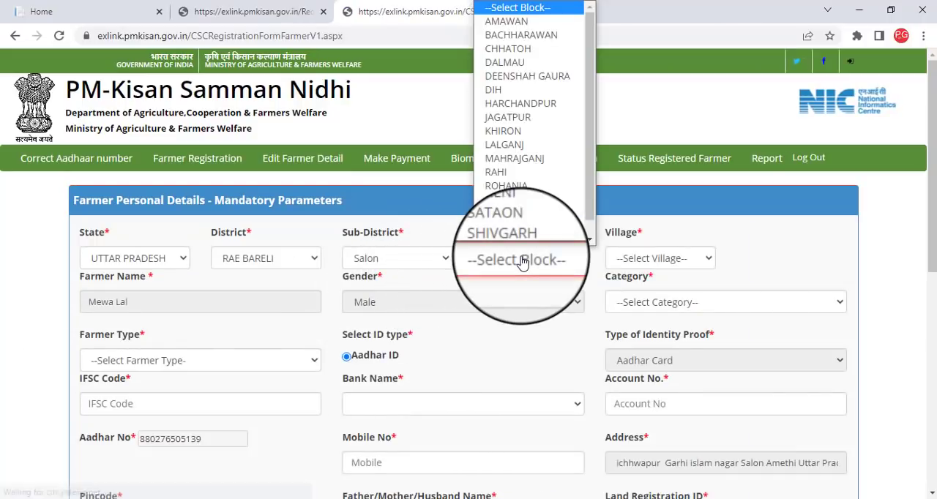
{"action": "left_click", "coordinate": [507, 200]}
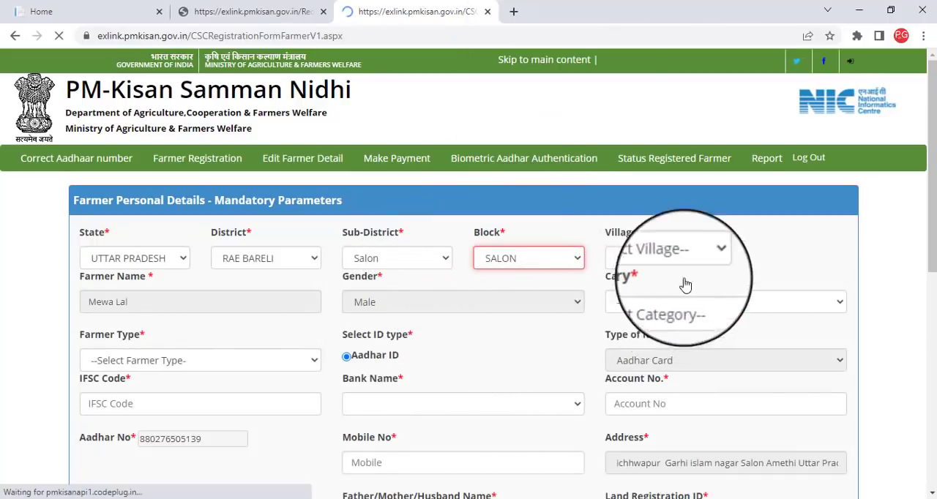
{"action": "left_click", "coordinate": [704, 255]}
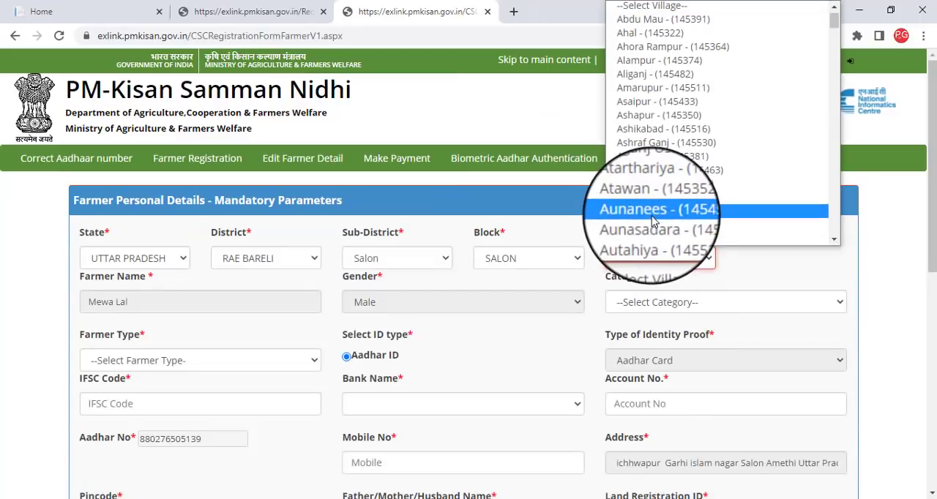
{"action": "type", "text": "garhi"}
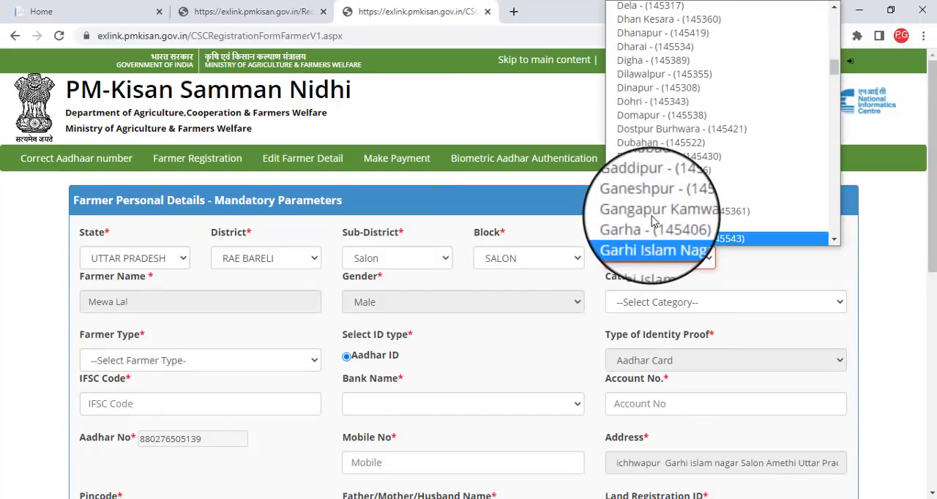
{"action": "key", "text": "Return"}
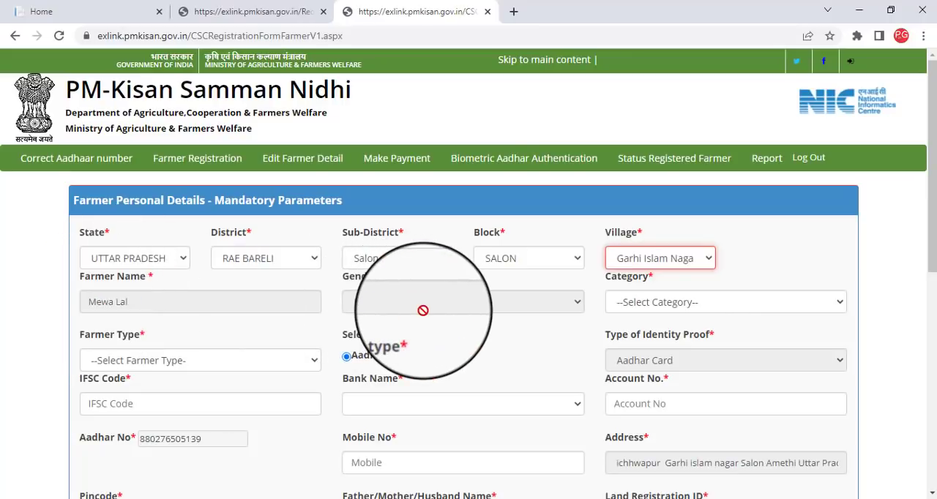
Set the farmer's category to General/Others and the farmer type to Small (1-2Ha).
{"action": "left_click", "coordinate": [696, 301]}
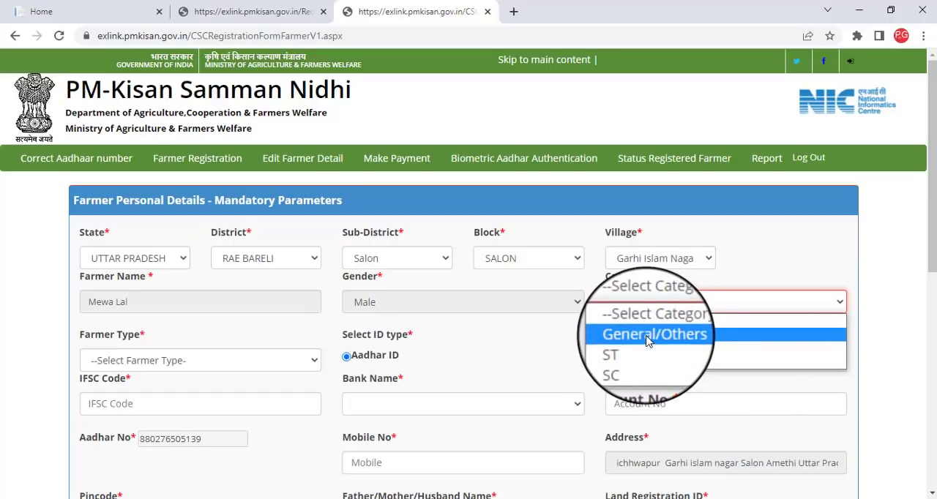
{"action": "left_click", "coordinate": [647, 336]}
{"action": "scroll", "coordinate": [488, 318], "scroll_direction": "down", "scroll_amount": 1}
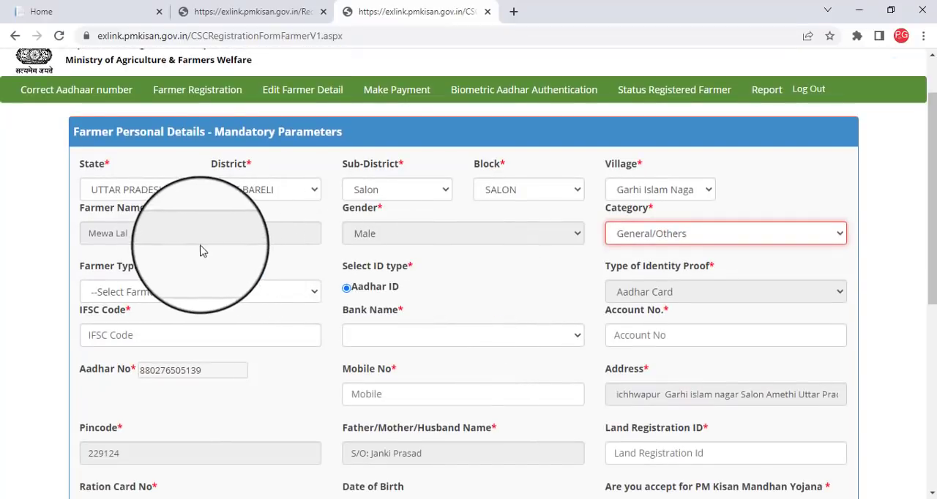
{"action": "left_click", "coordinate": [174, 295]}
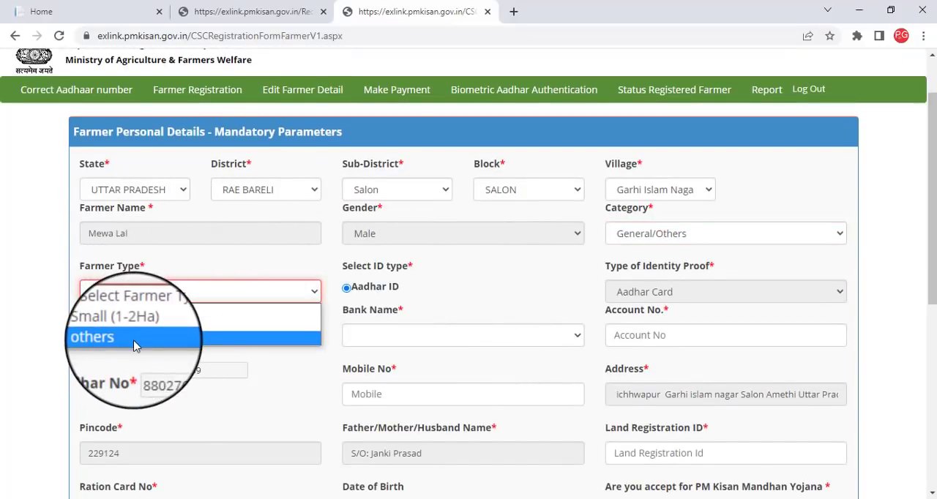
{"action": "left_click", "coordinate": [142, 322]}
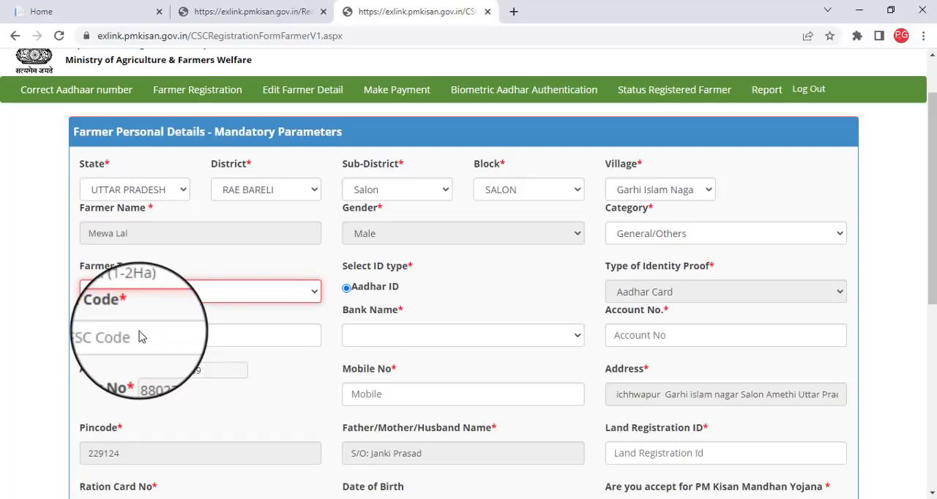
Enter the IFSC code BARB0BUPGBX and select Baroda U.P. Bank as the bank name.
{"action": "scroll", "coordinate": [268, 311], "scroll_direction": "down", "scroll_amount": 1}
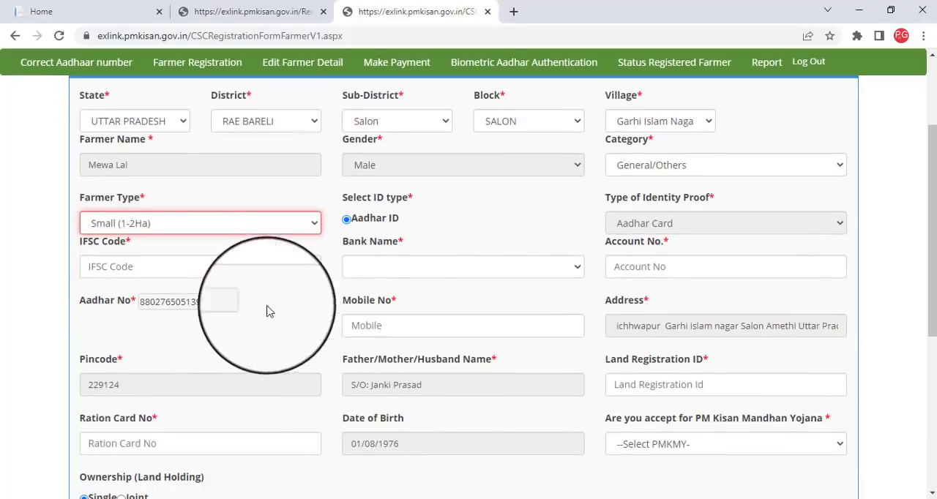
{"action": "left_click", "coordinate": [183, 267]}
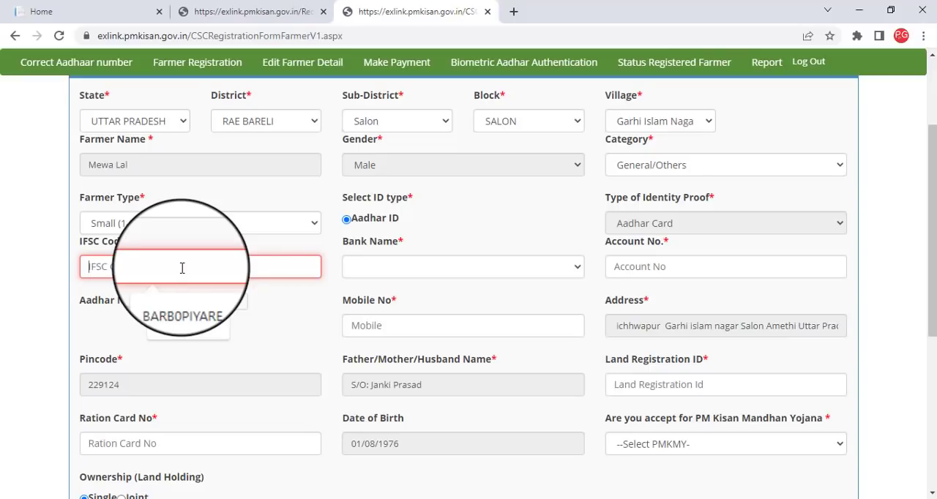
{"action": "type", "text": "B"}
{"action": "key", "text": "BackSpace"}
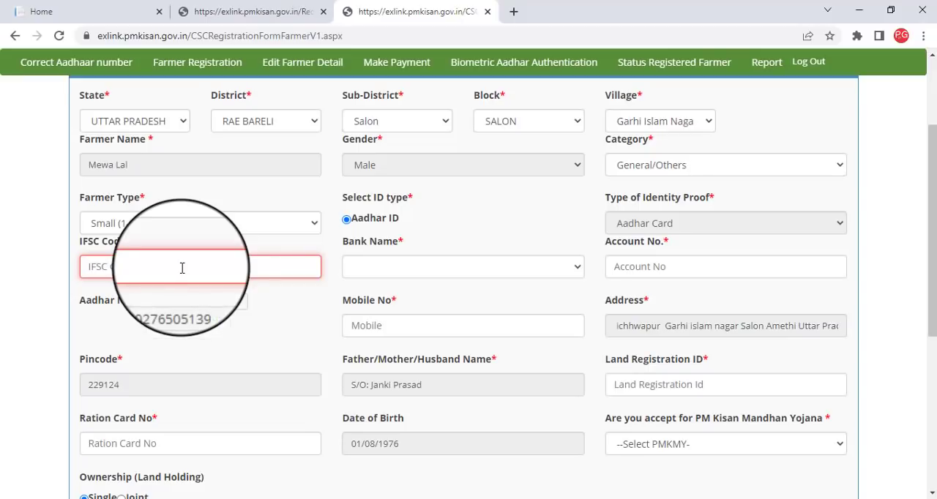
{"action": "type", "text": "BARBGBX"}
{"action": "left_click", "coordinate": [275, 305]}
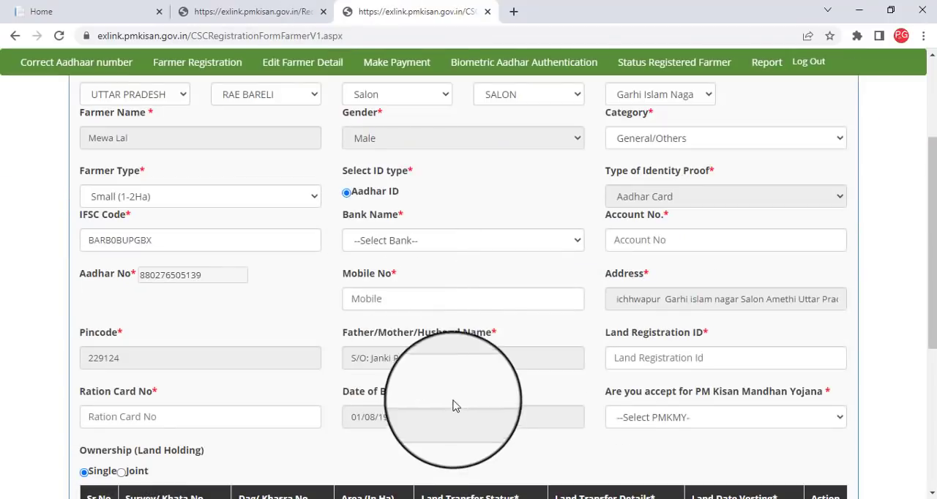
{"action": "left_click", "coordinate": [410, 242]}
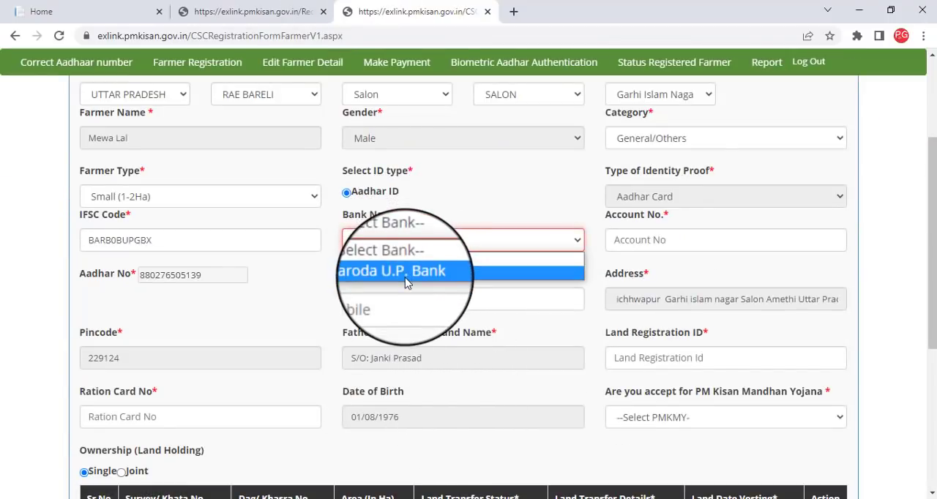
{"action": "left_click", "coordinate": [408, 272]}
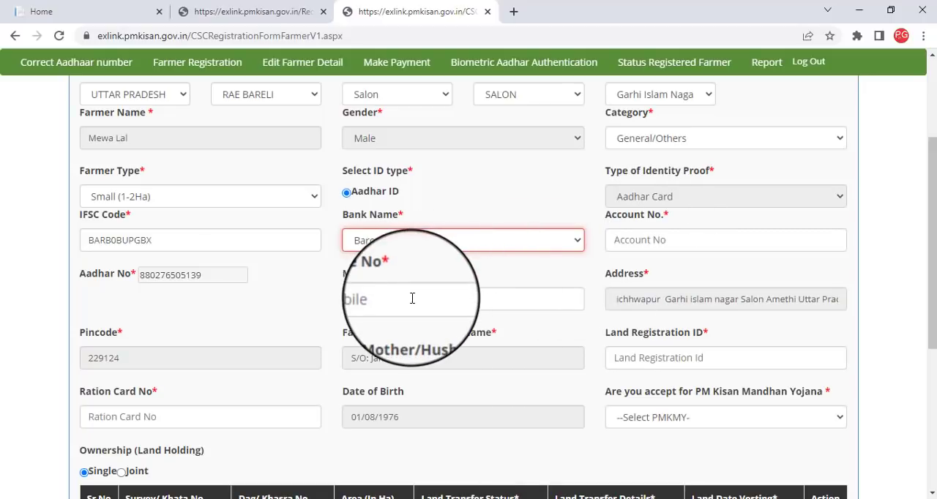
Answer No to accepting the PM Kisan Mandhan Yojana.
{"action": "scroll", "coordinate": [412, 299], "scroll_direction": "down", "scroll_amount": 1}
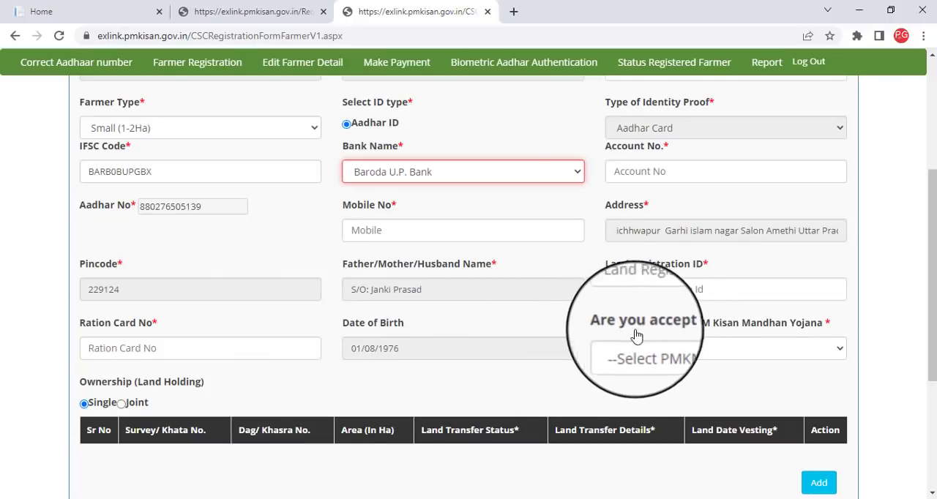
{"action": "left_click", "coordinate": [790, 347]}
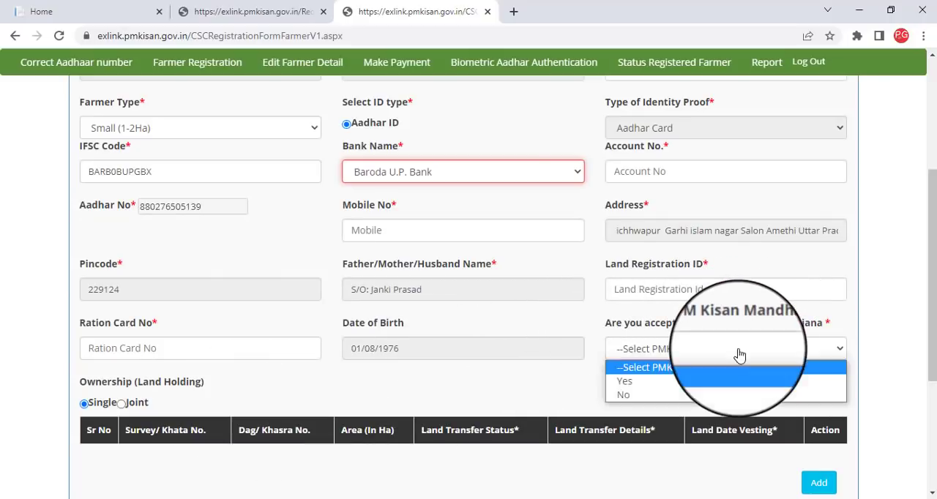
{"action": "left_click", "coordinate": [630, 396]}
{"action": "scroll", "coordinate": [475, 372], "scroll_direction": "down", "scroll_amount": 1}
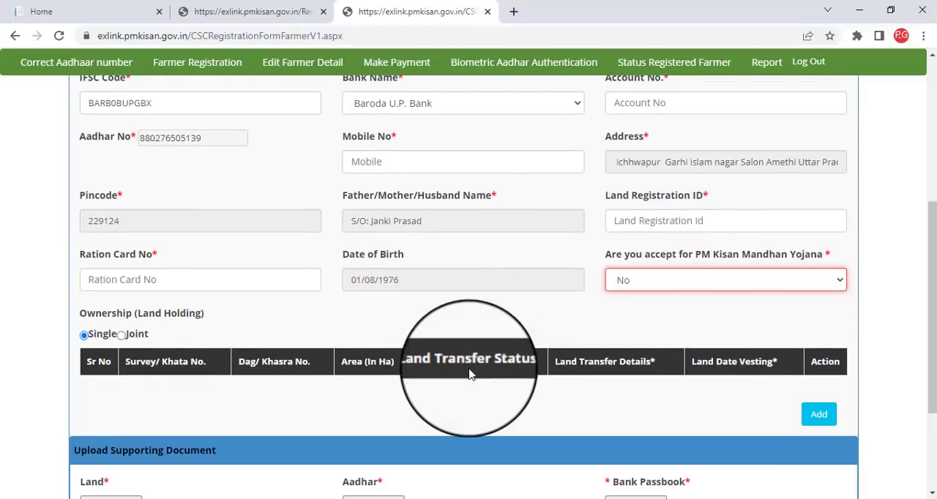
Open the eDistrict Uttar Pradesh portal in a new tab and go to its eDistrict login page.
{"action": "scroll", "coordinate": [468, 377], "scroll_direction": "up", "scroll_amount": 1}
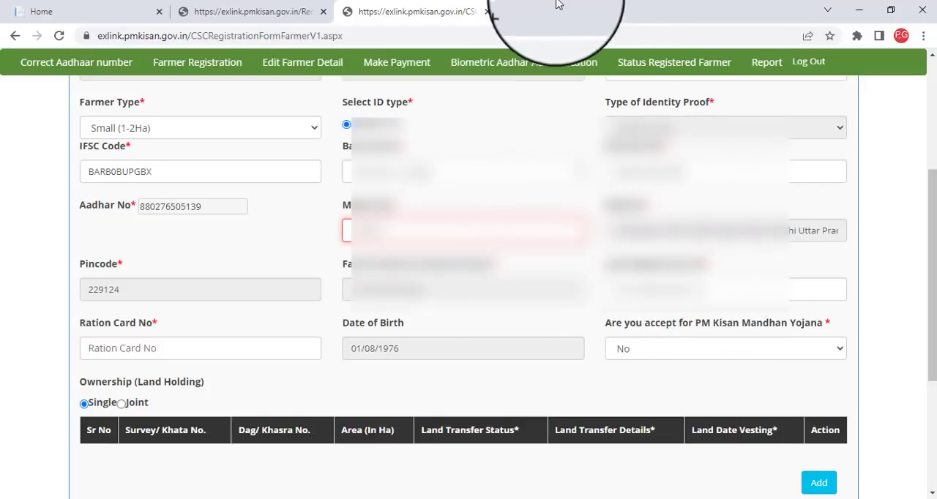
{"action": "left_click", "coordinate": [521, 14]}
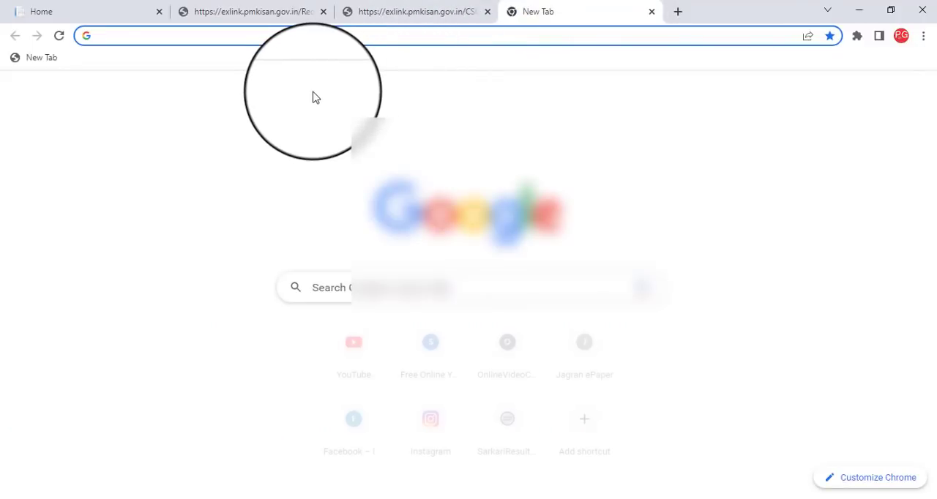
{"action": "type", "text": "ED"}
{"action": "key", "text": "Return"}
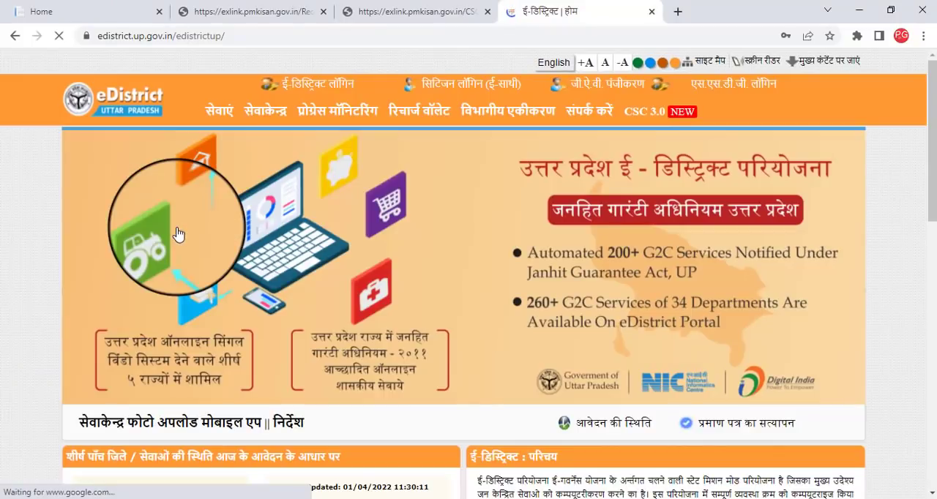
{"action": "left_click", "coordinate": [312, 87]}
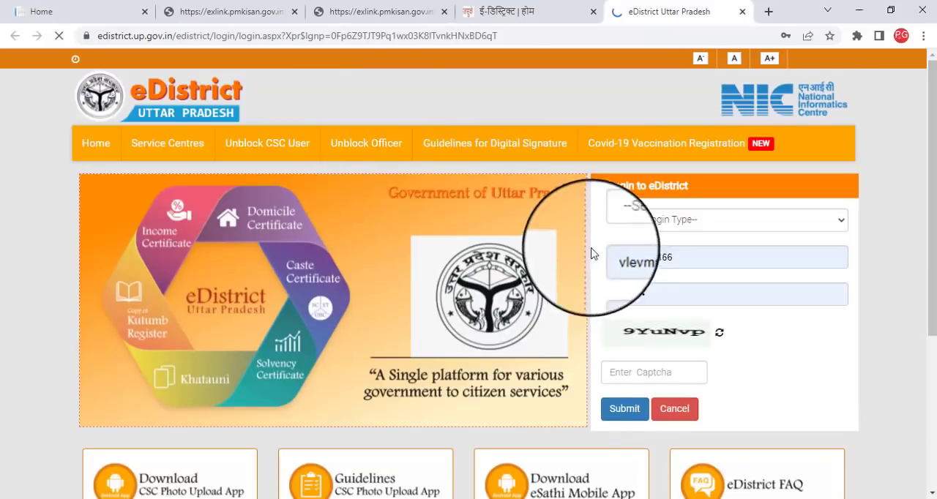
Choose Csc/eDistrict User as the login type, enter the captcha code and submit the eDistrict login.
{"action": "left_click", "coordinate": [649, 221]}
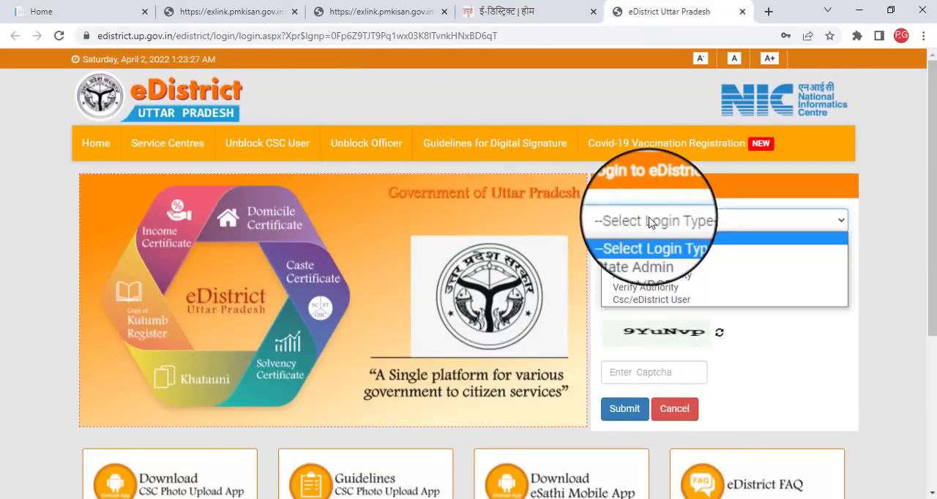
{"action": "left_click", "coordinate": [652, 300]}
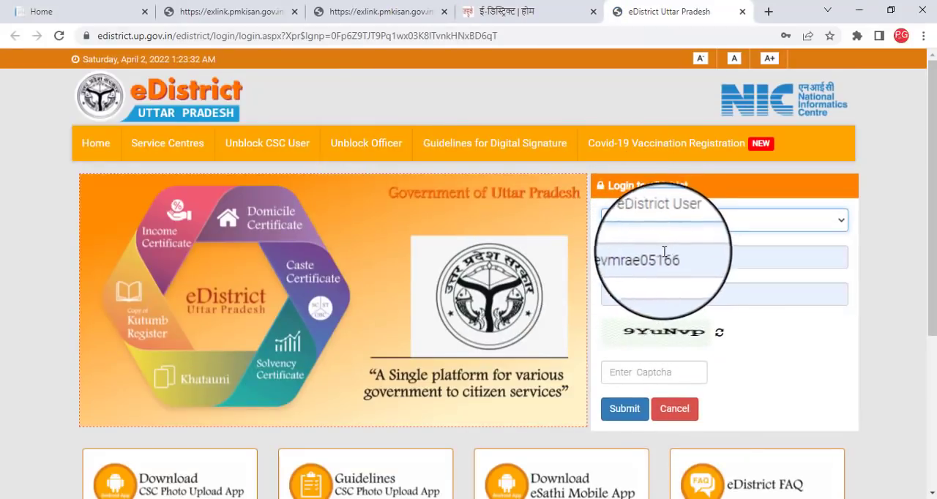
{"action": "left_click", "coordinate": [631, 380]}
{"action": "type", "text": "9YuNvp"}
{"action": "left_click", "coordinate": [628, 411]}
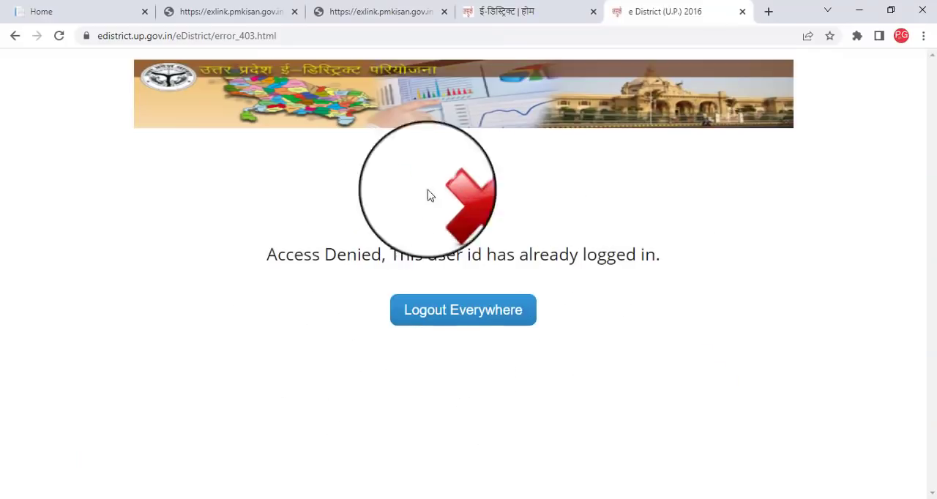
Log the account out everywhere, close the extra eDistrict tab and sign in to eDistrict again.
{"action": "left_click", "coordinate": [464, 312]}
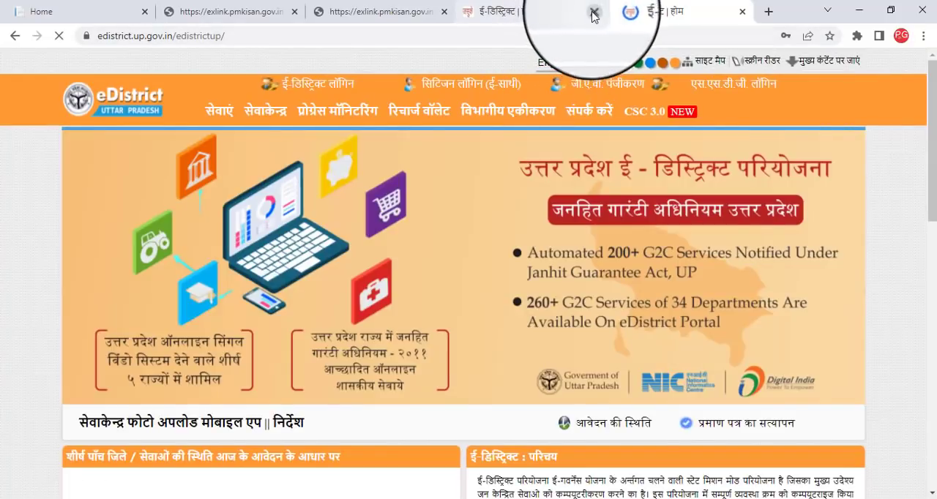
{"action": "left_click", "coordinate": [593, 11]}
{"action": "left_click", "coordinate": [300, 85]}
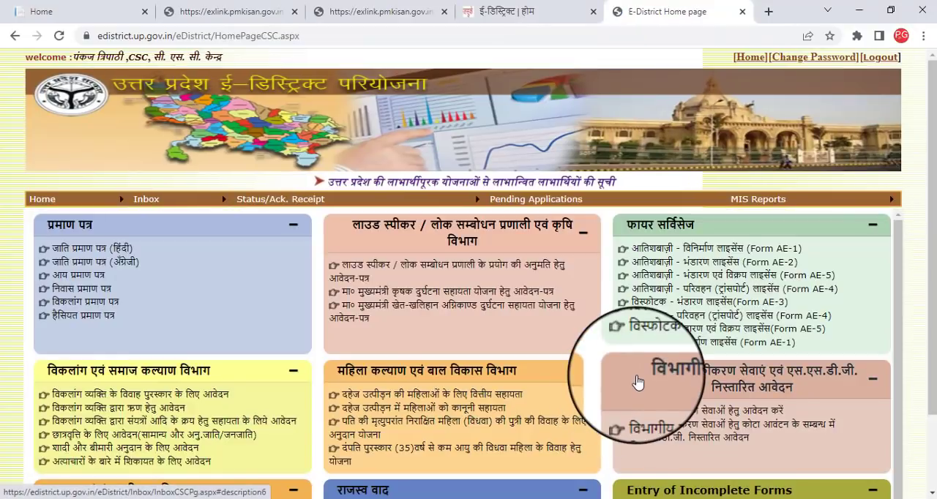
Open the खतौनी की नकल form from the राजस्व एवं पंचायती राज विभाग services.
{"action": "scroll", "coordinate": [344, 304], "scroll_direction": "down", "scroll_amount": 2}
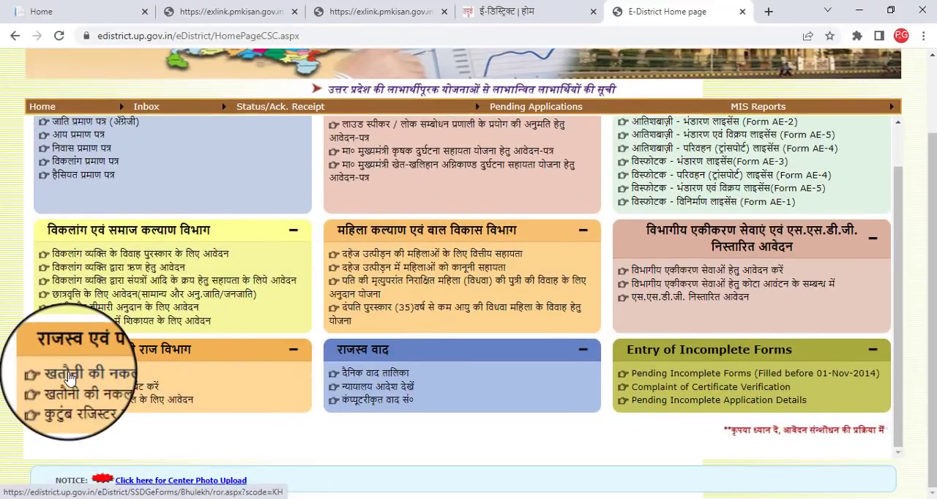
{"action": "left_click", "coordinate": [70, 379]}
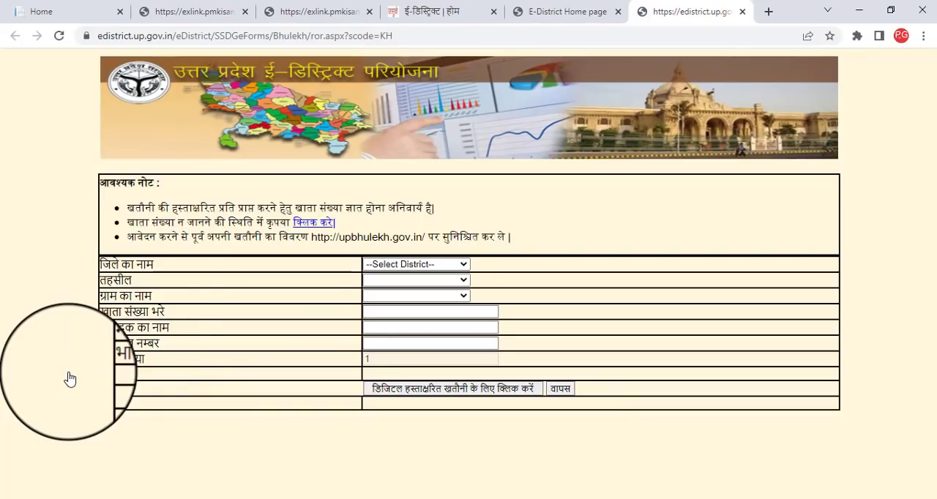
{"action": "left_click", "coordinate": [561, 10]}
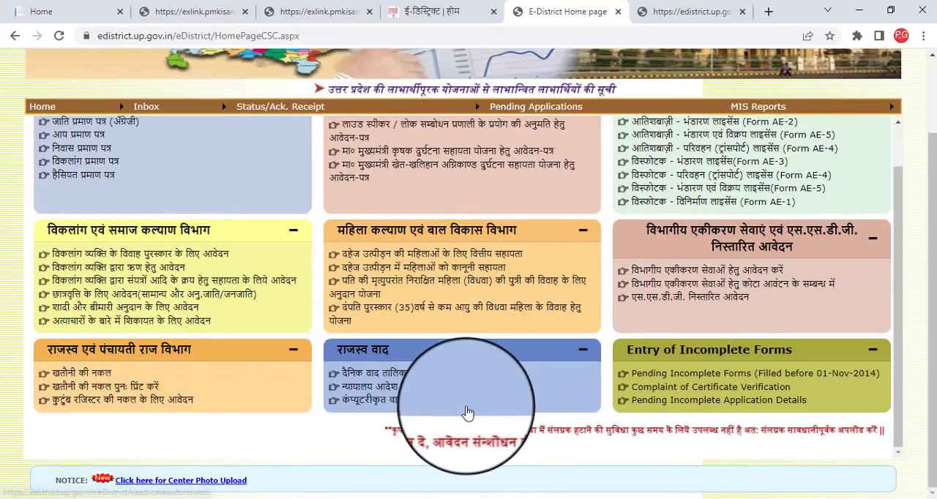
{"action": "scroll", "coordinate": [468, 413], "scroll_direction": "up", "scroll_amount": 1}
{"action": "scroll", "coordinate": [490, 362], "scroll_direction": "down", "scroll_amount": 1}
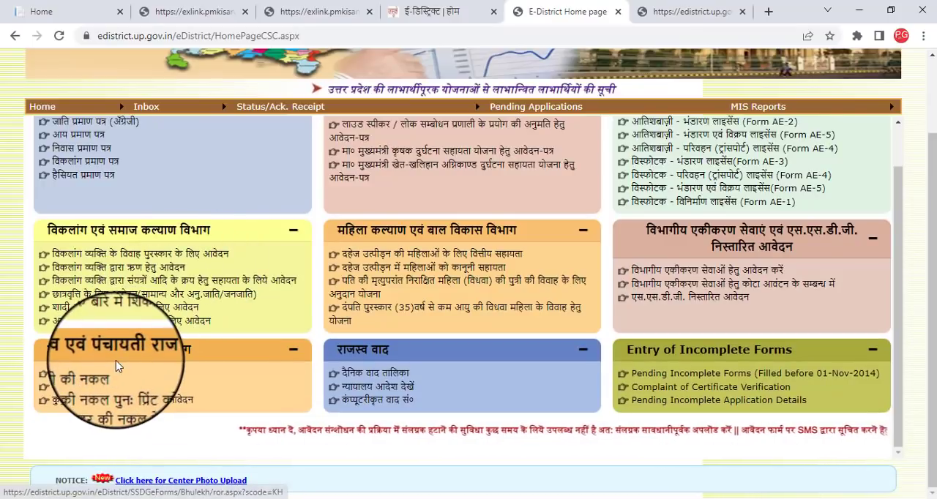
{"action": "left_click", "coordinate": [89, 378]}
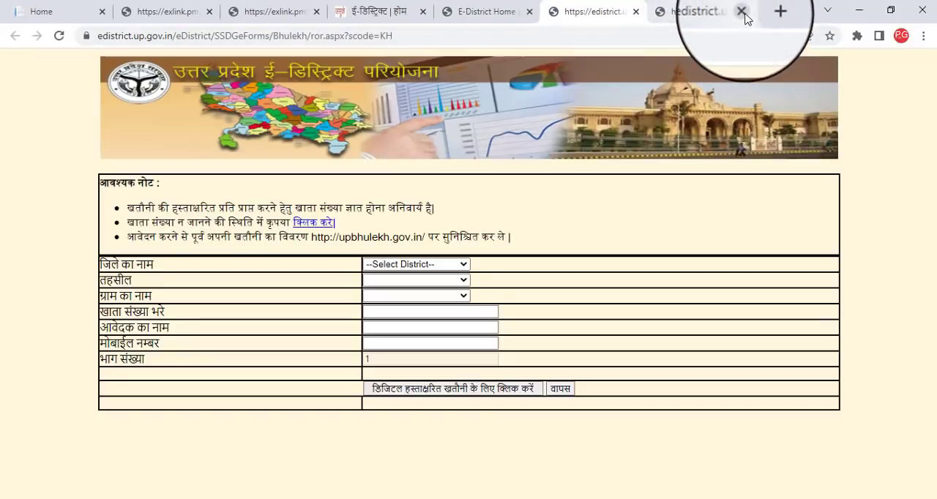
{"action": "left_click", "coordinate": [742, 11]}
Set the district to रायबरेली, the tehsil to सलोन and the village to गढ़ी इस्लाम नगर (सलोन).
{"action": "left_click", "coordinate": [442, 269]}
{"action": "scroll", "coordinate": [408, 203], "scroll_direction": "down", "scroll_amount": 10}
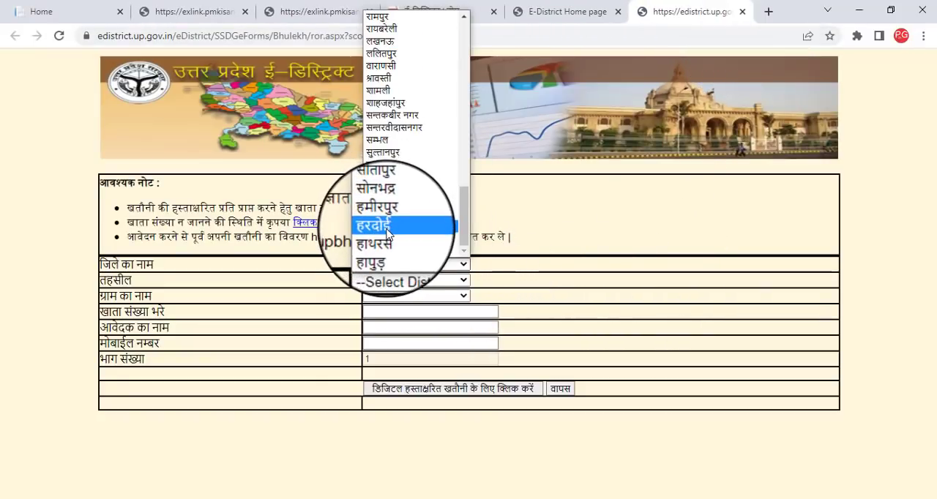
{"action": "left_click", "coordinate": [384, 29]}
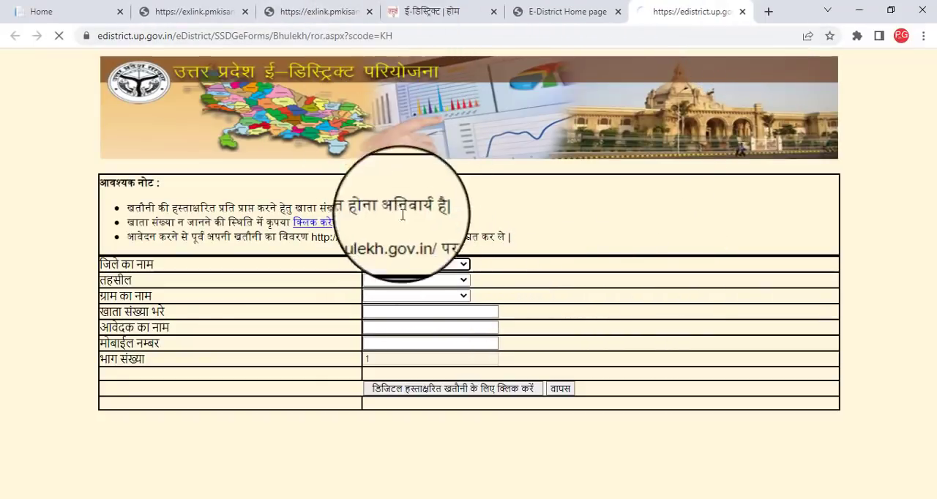
{"action": "left_click", "coordinate": [412, 281]}
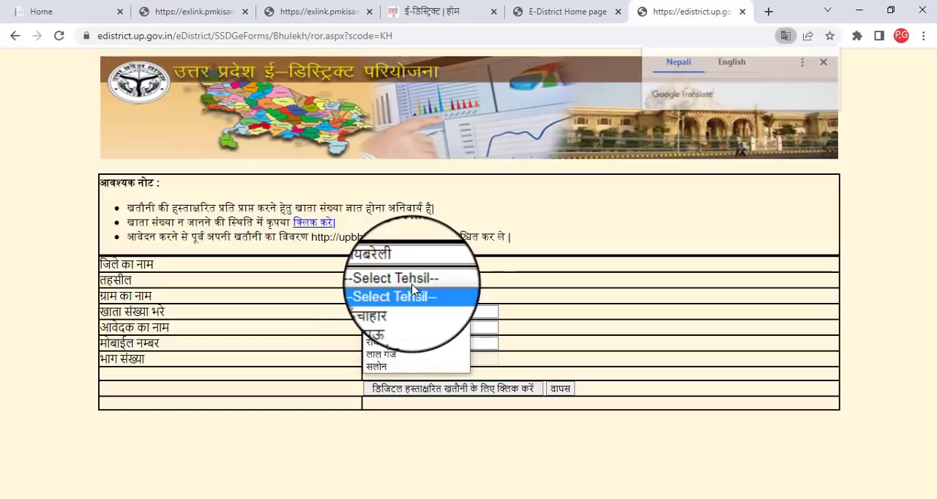
{"action": "left_click", "coordinate": [381, 366]}
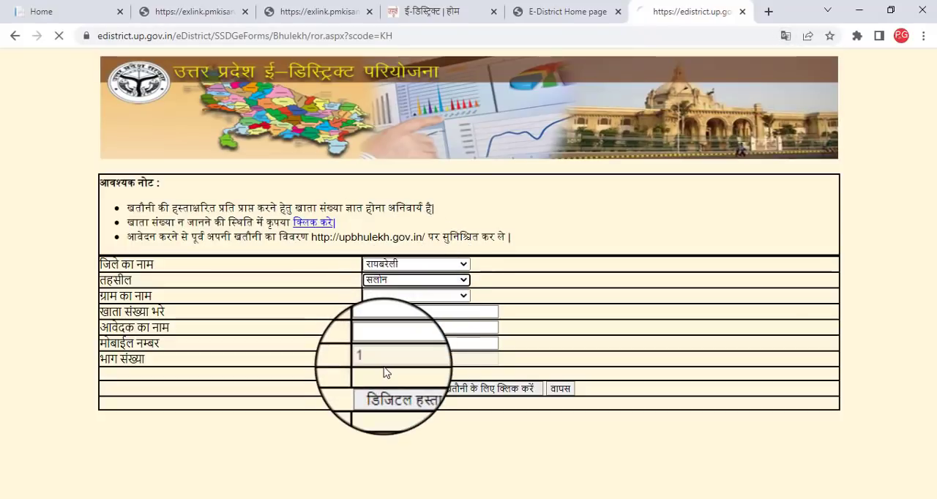
{"action": "left_click", "coordinate": [386, 297]}
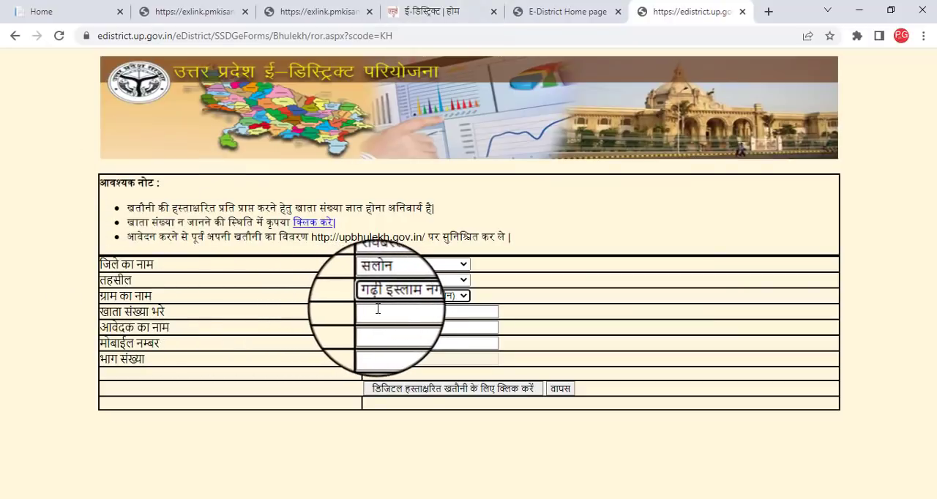
Search Google for "bhulekh up" in a new tab and open the upbhulekh.gov.in BhuLekh land record page.
{"action": "left_click", "coordinate": [768, 11]}
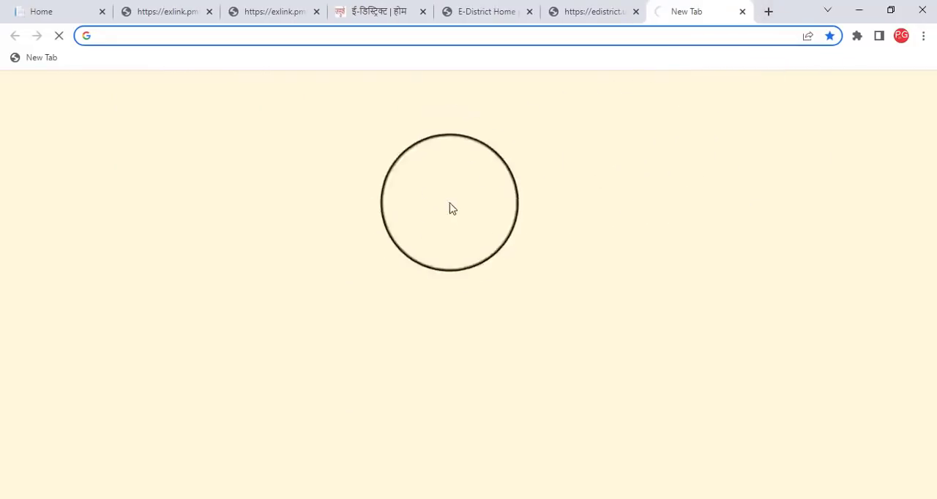
{"action": "left_click", "coordinate": [381, 287]}
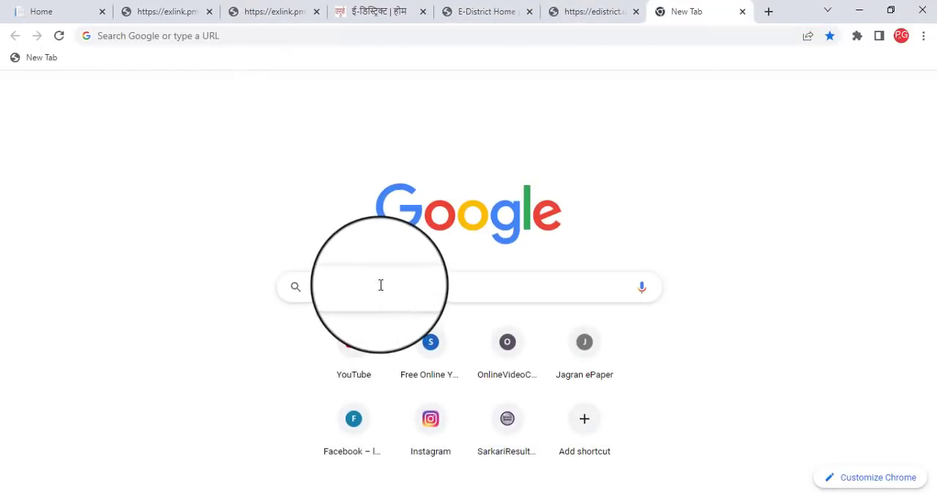
{"action": "type", "text": "b"}
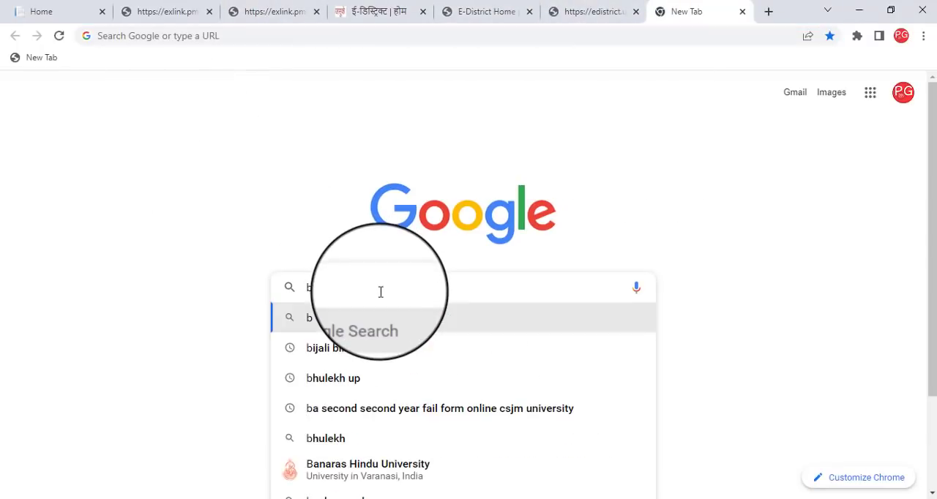
{"action": "type", "text": "h"}
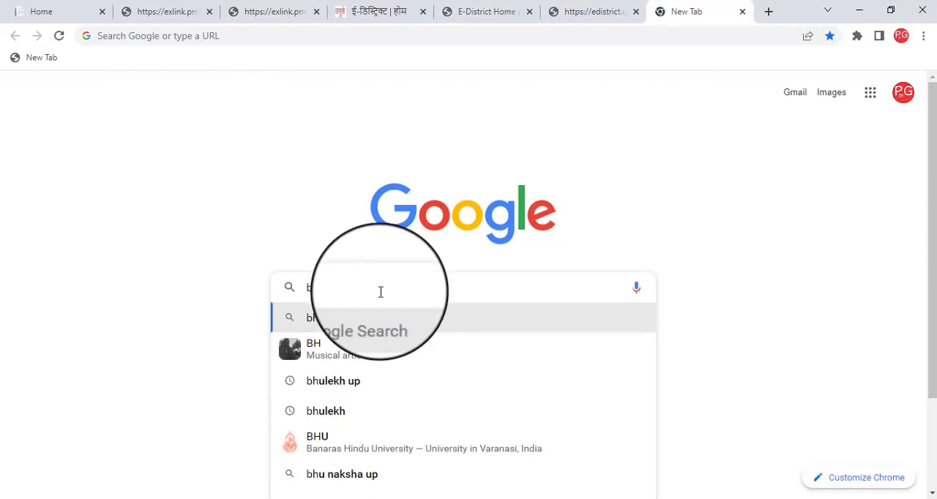
{"action": "left_click", "coordinate": [369, 382]}
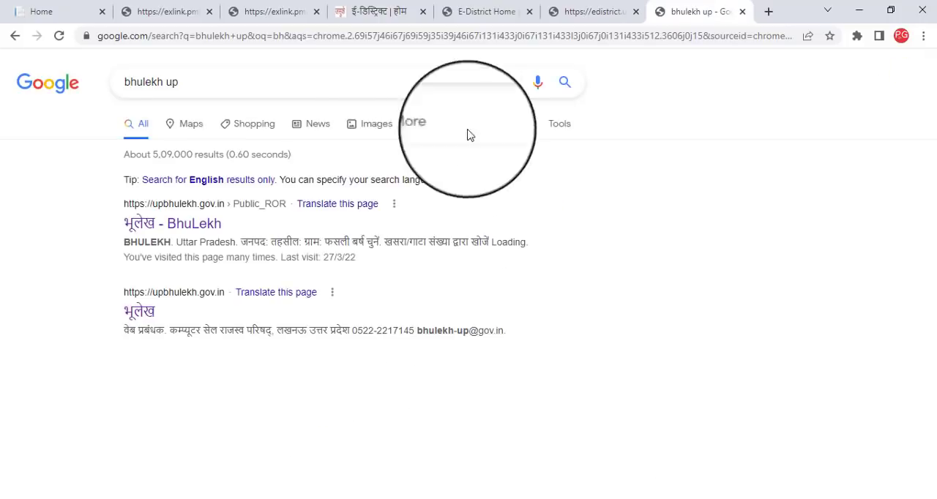
{"action": "left_click", "coordinate": [179, 236]}
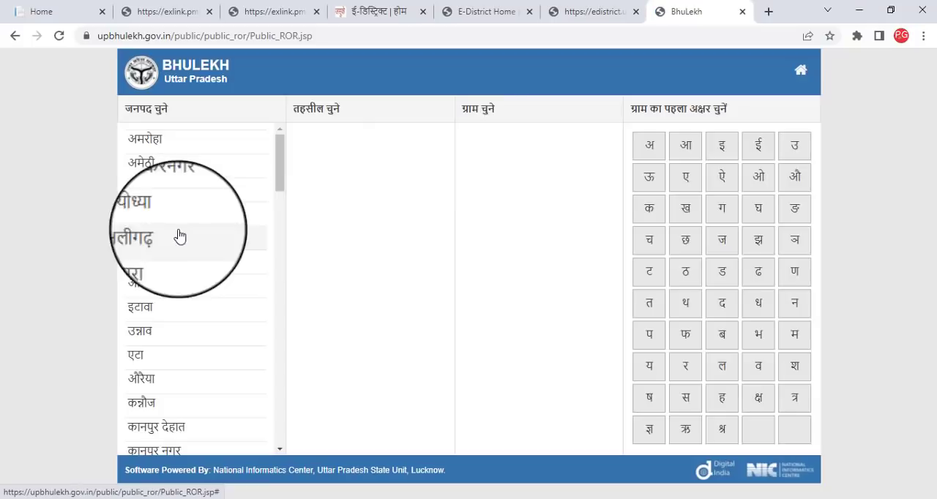
Select district रायबरेली, tehsil सलोन and, among the villages starting with ग, गढ़ी इस्लाम नगर in BhuLekh.
{"action": "left_click_drag", "start_coordinate": [282, 179], "coordinate": [251, 407]}
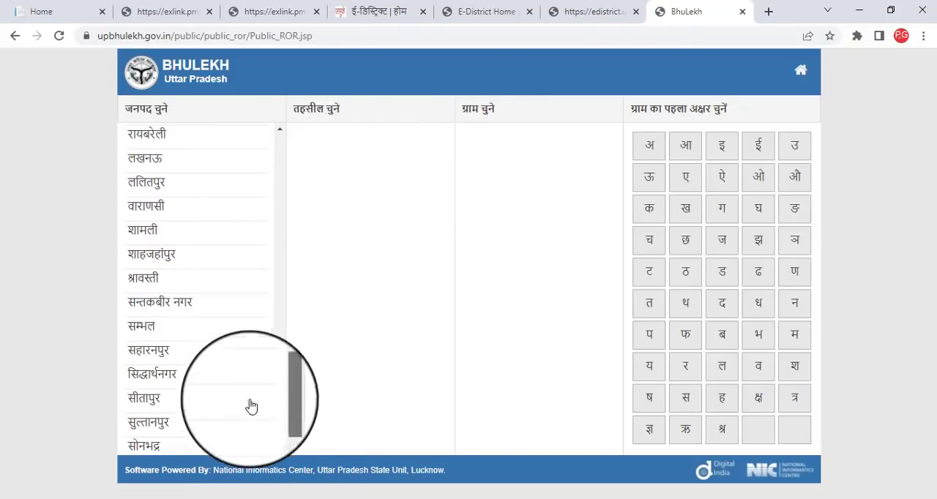
{"action": "left_click", "coordinate": [180, 138]}
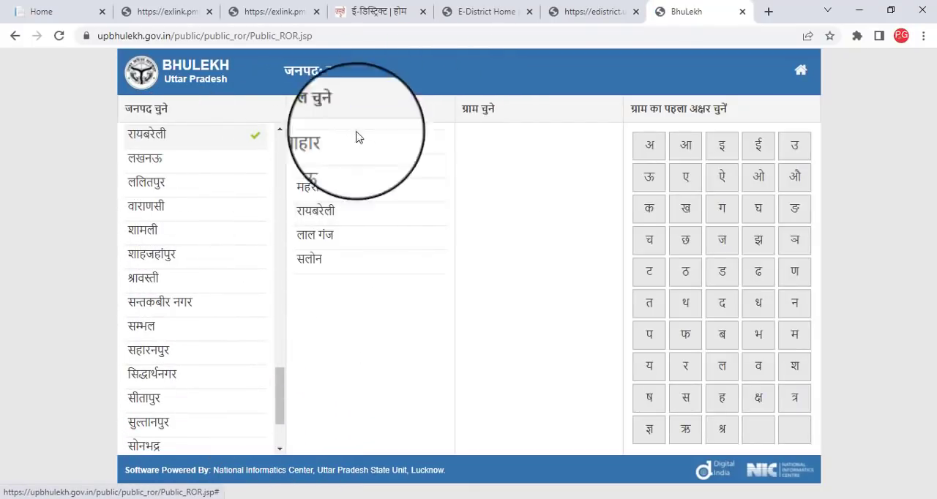
{"action": "left_click", "coordinate": [339, 268]}
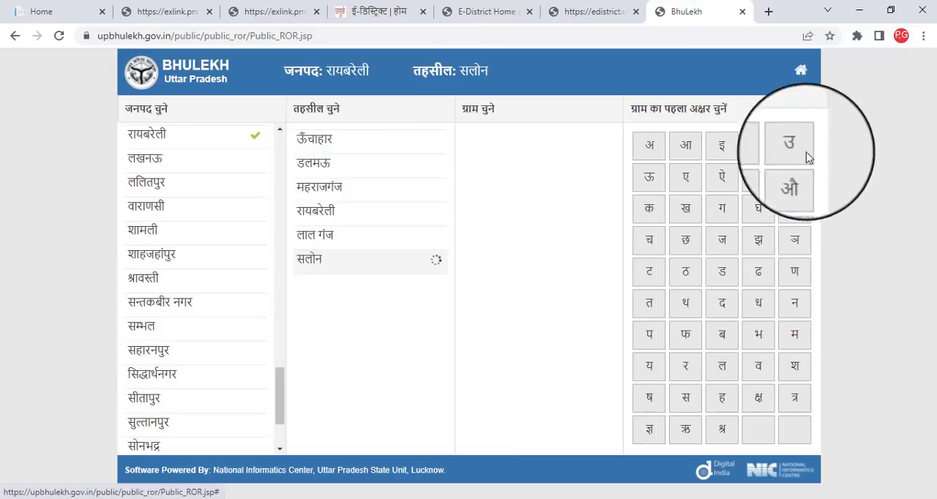
{"action": "left_click", "coordinate": [723, 218]}
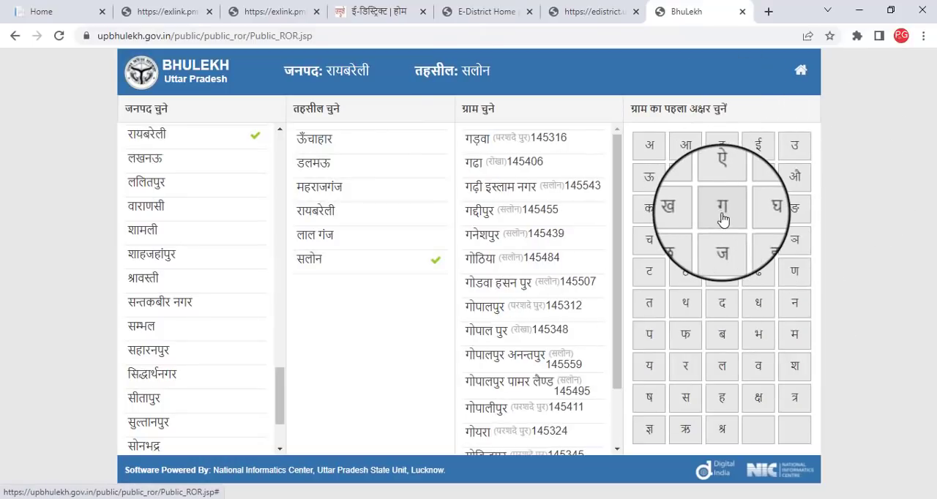
{"action": "left_click", "coordinate": [486, 192]}
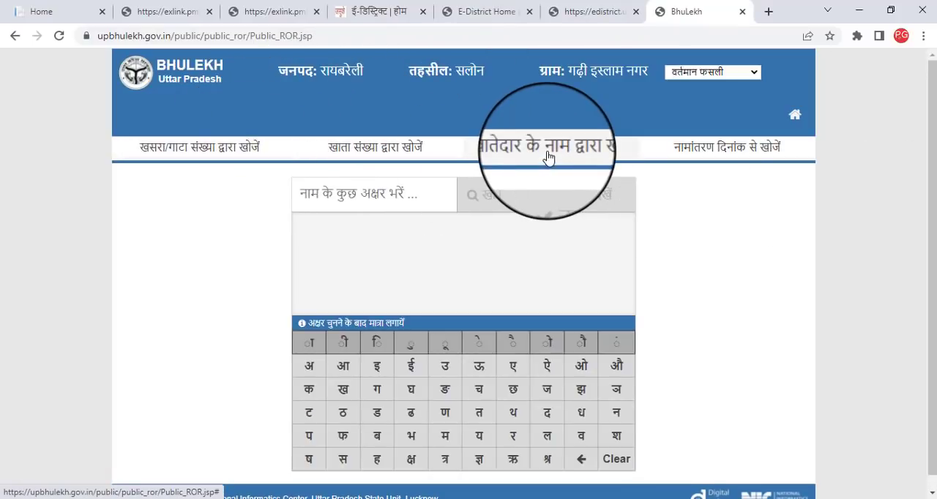
Look up the farmer's land record by khata number in BhuLekh, then return to the eDistrict khatauni form.
{"action": "left_click", "coordinate": [348, 414]}
{"action": "left_click", "coordinate": [377, 413]}
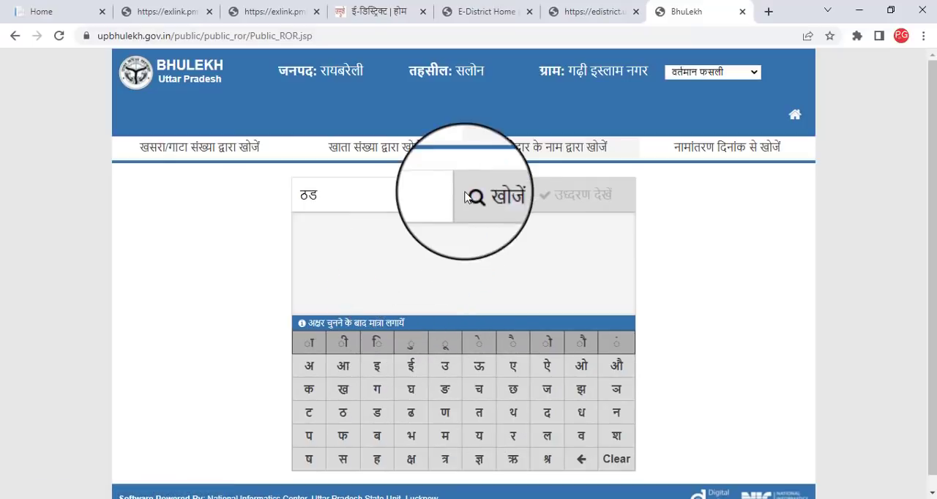
{"action": "left_click", "coordinate": [388, 148]}
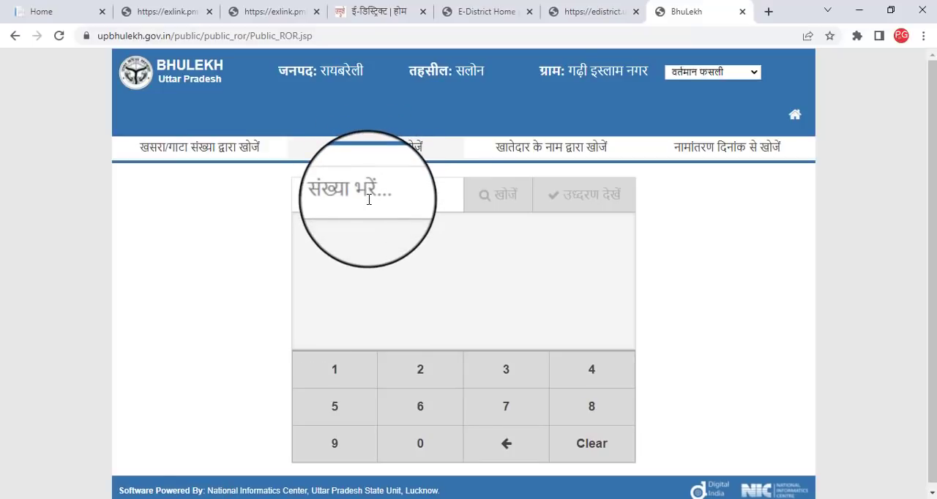
{"action": "left_click", "coordinate": [591, 407]}
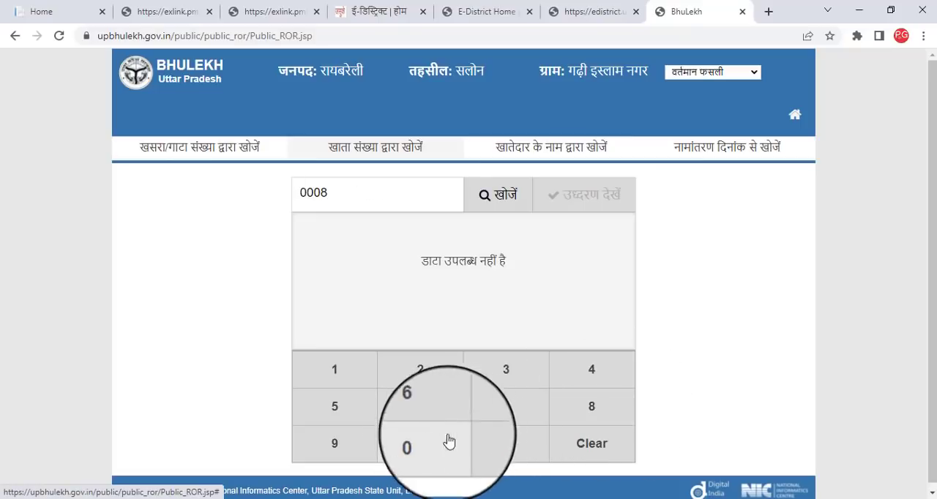
{"action": "left_click", "coordinate": [439, 443]}
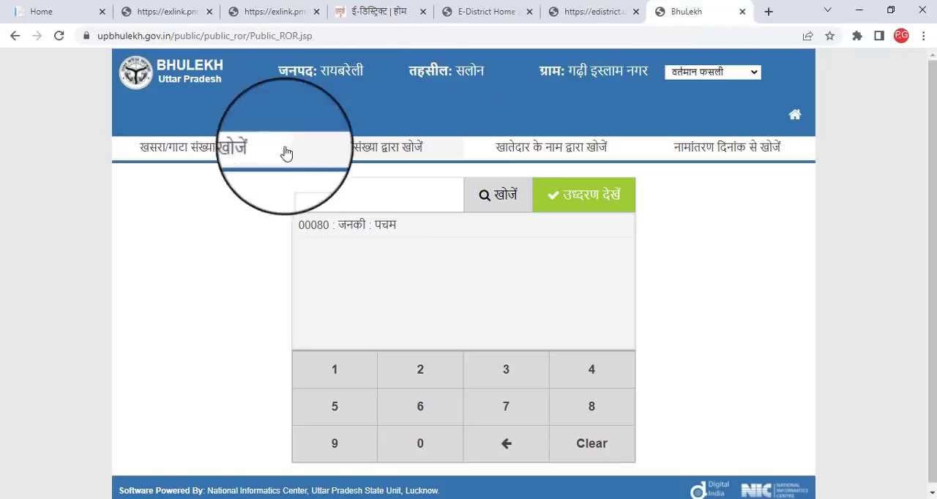
{"action": "left_click", "coordinate": [612, 6]}
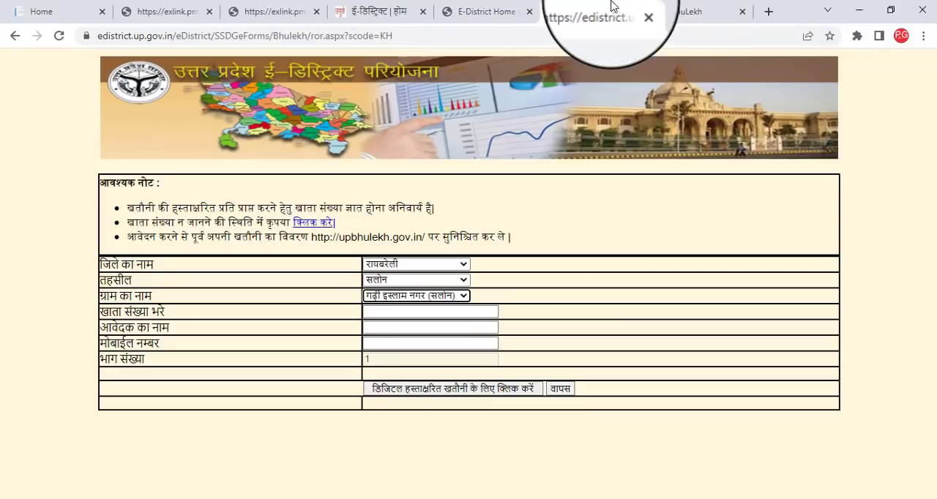
Copy the farmer's khata number from BhuLekh into the eDistrict khatauni form and request the digitally signed khatauni.
{"action": "left_click", "coordinate": [684, 11]}
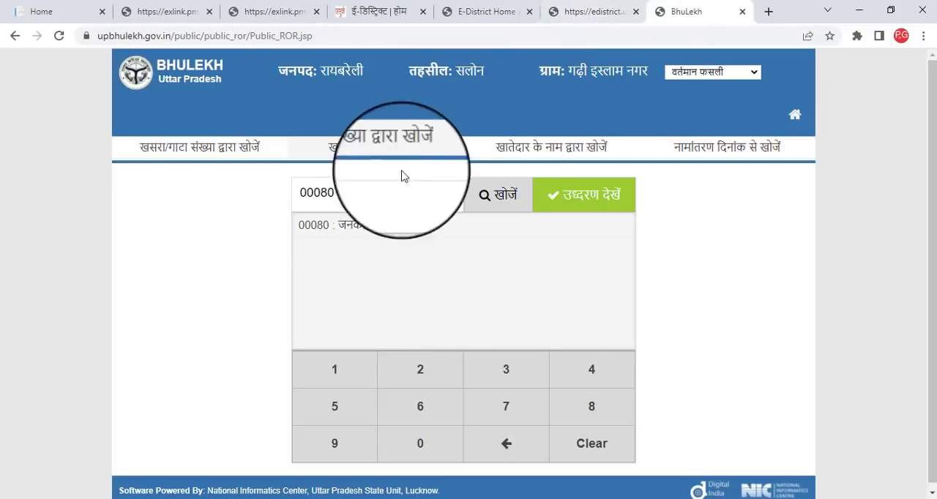
{"action": "right_click", "coordinate": [323, 193]}
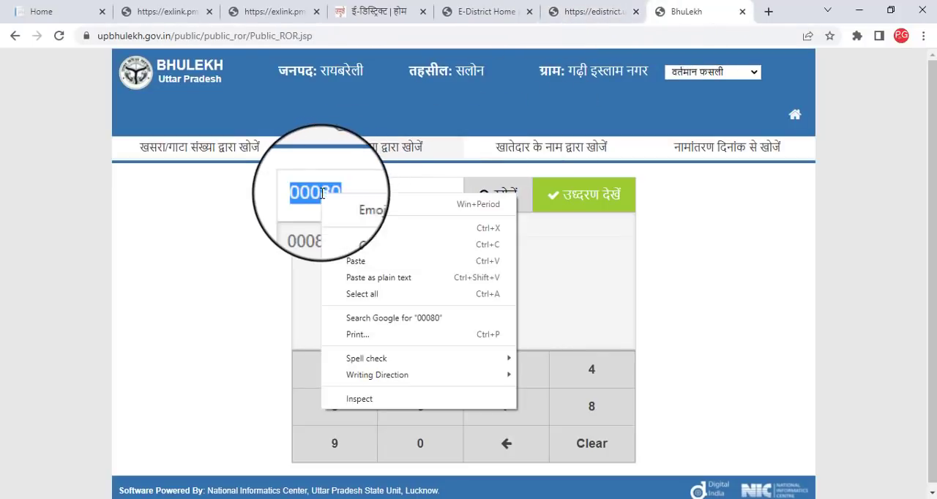
{"action": "left_click", "coordinate": [364, 247]}
{"action": "left_click", "coordinate": [630, 6]}
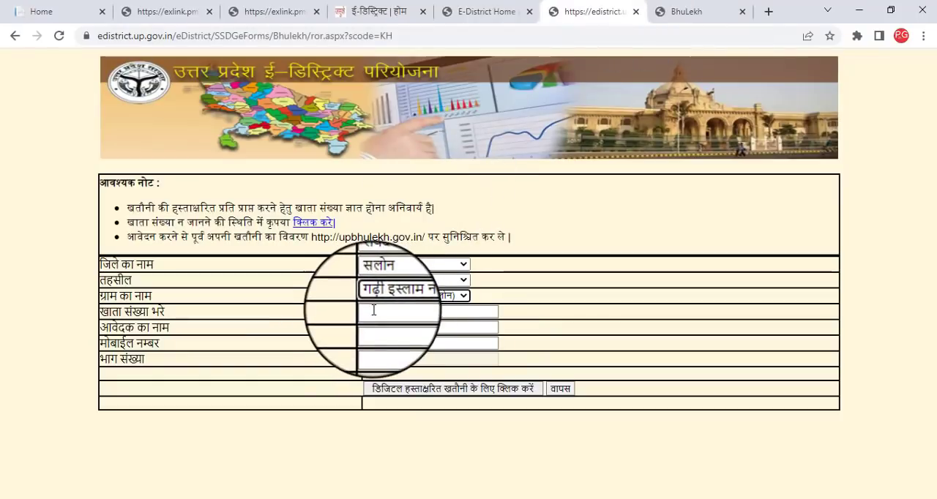
{"action": "key", "text": "ctrl+v"}
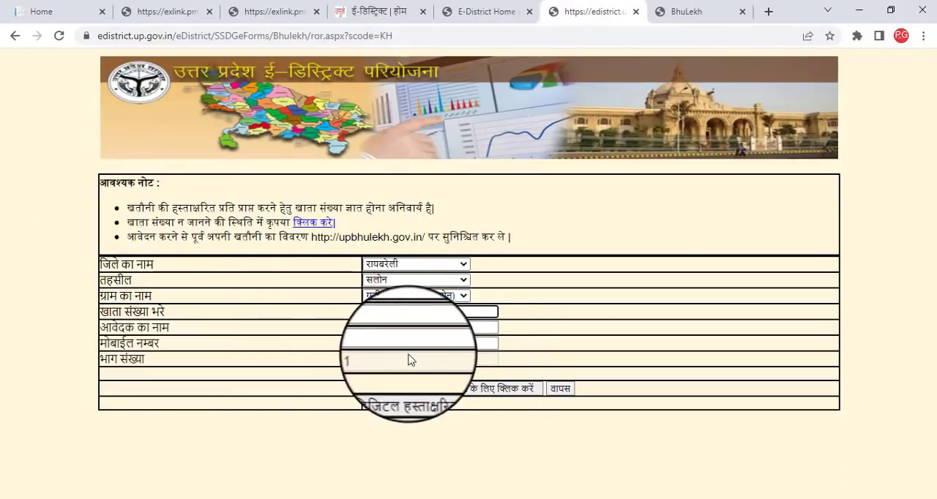
{"action": "left_click", "coordinate": [432, 389]}
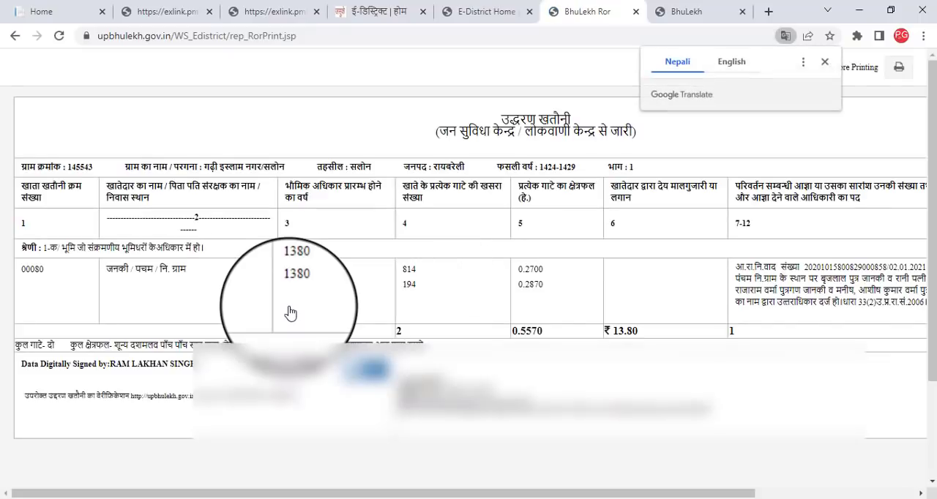
Review the full width of the issued khatauni, open its print preview and close it without saving.
{"action": "left_click", "coordinate": [825, 61]}
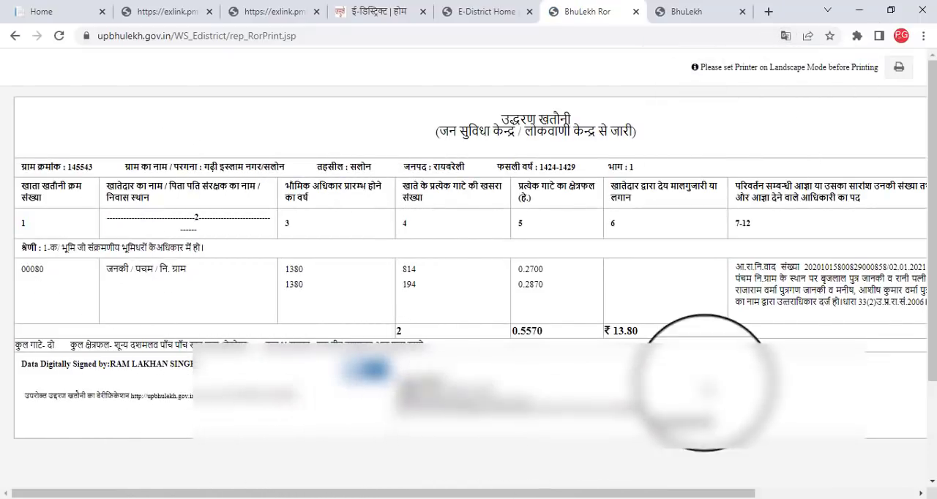
{"action": "left_click_drag", "start_coordinate": [516, 494], "coordinate": [678, 495]}
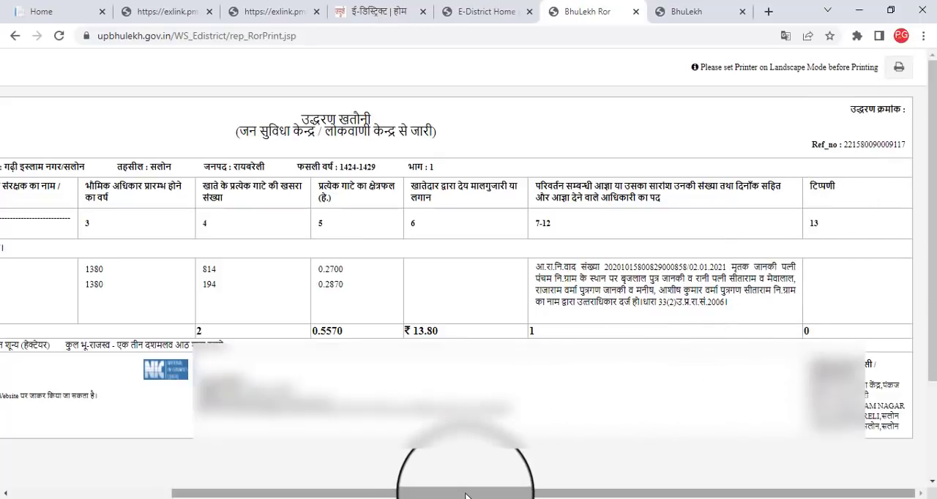
{"action": "left_click_drag", "start_coordinate": [463, 497], "coordinate": [247, 452]}
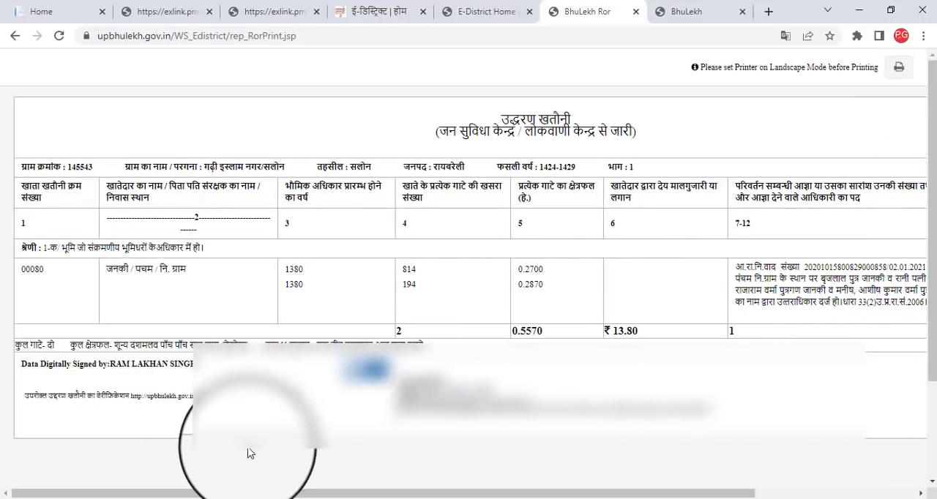
{"action": "left_click", "coordinate": [900, 69]}
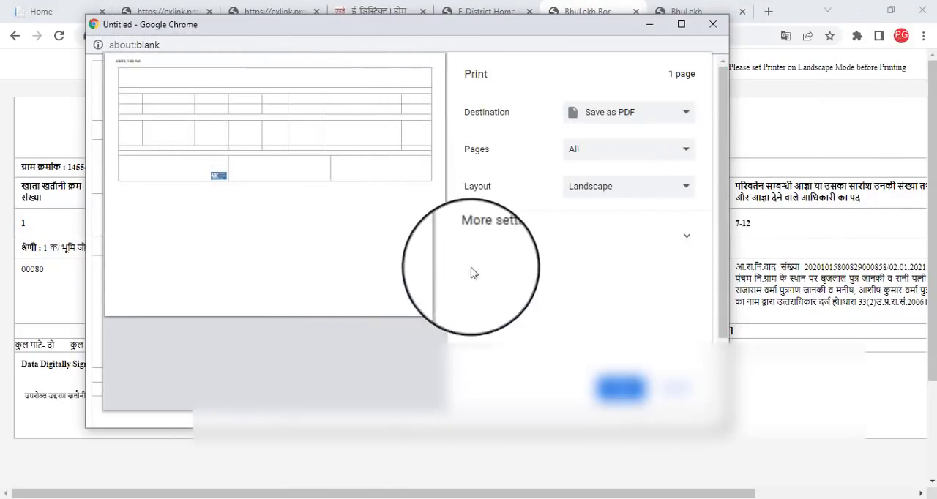
{"action": "left_click", "coordinate": [682, 387]}
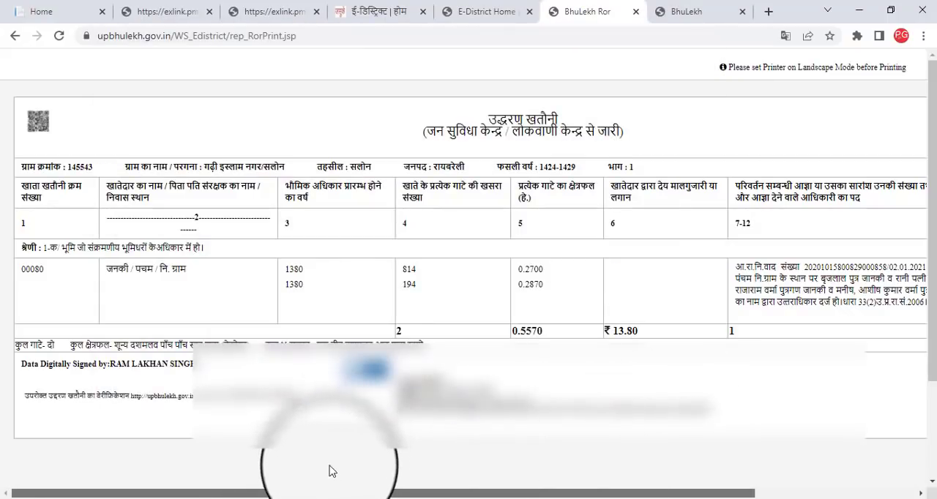
Copy the उद्धरण क्रमांक from the khatauni into the Land Registration ID field of the PM-Kisan registration form.
{"action": "left_click_drag", "start_coordinate": [377, 493], "coordinate": [627, 493]}
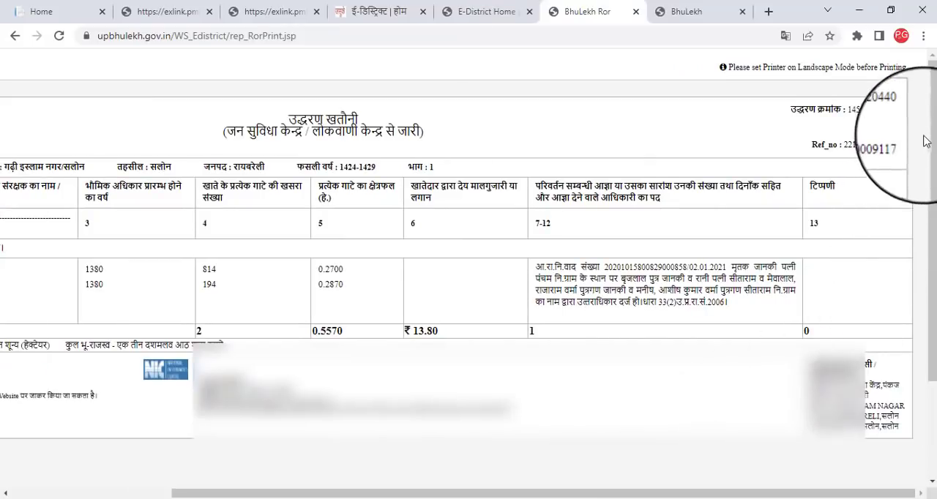
{"action": "right_click", "coordinate": [878, 110]}
{"action": "left_click", "coordinate": [785, 122]}
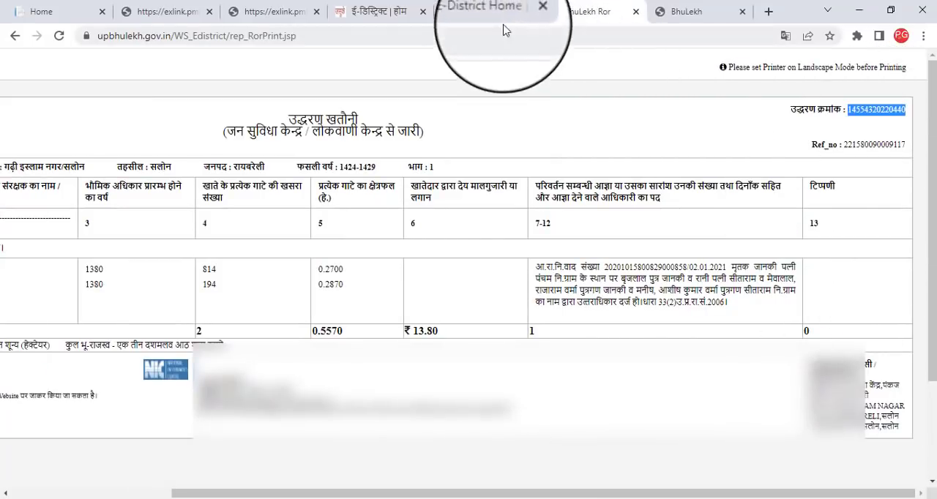
{"action": "left_click", "coordinate": [286, 12]}
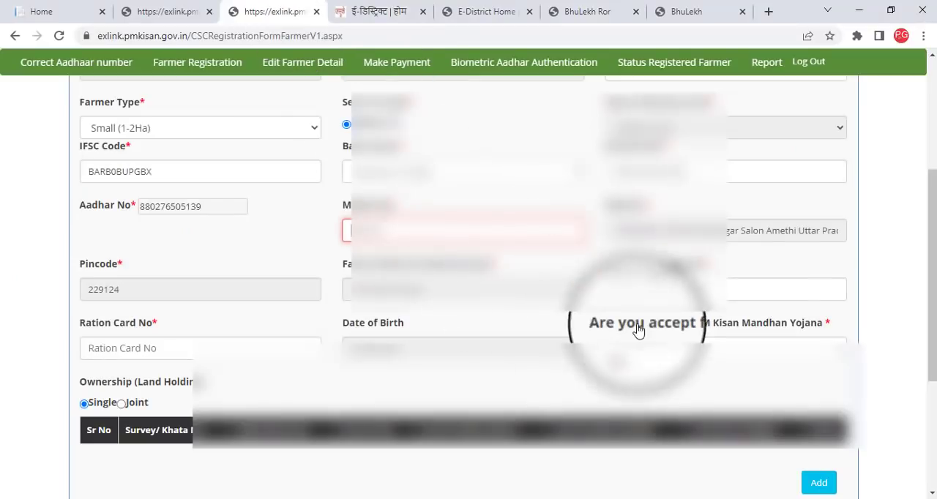
{"action": "left_click", "coordinate": [644, 289]}
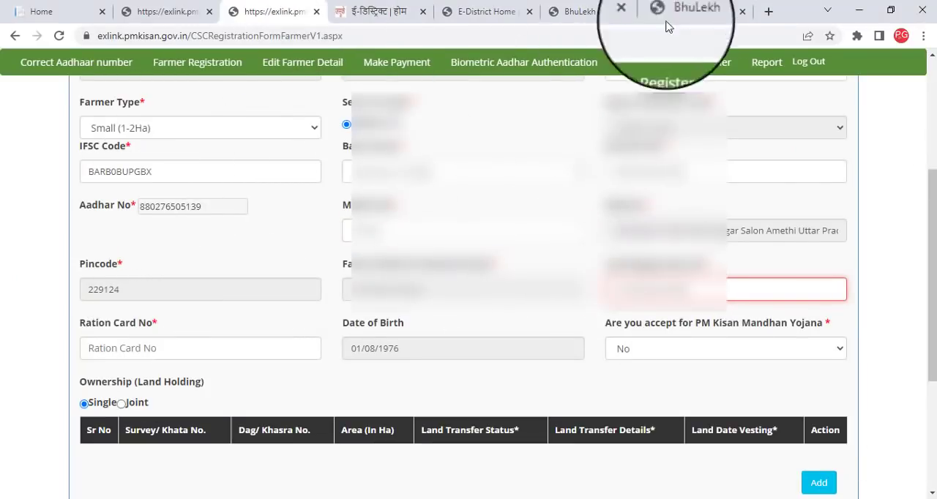
Search Google for "ration cared" in a new tab, open the NFSA state ration card page and go to the Uttar Pradesh portal.
{"action": "left_click", "coordinate": [768, 11]}
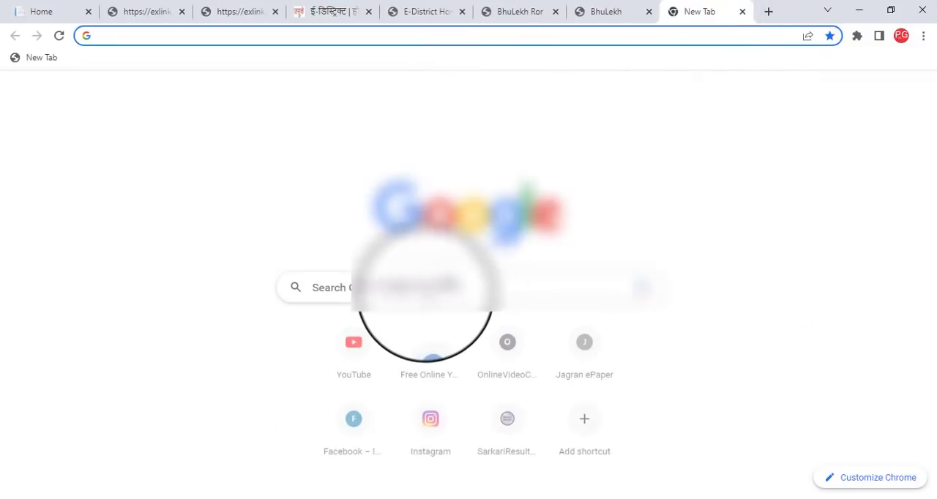
{"action": "left_click", "coordinate": [427, 294]}
{"action": "type", "text": "RAtion cared"}
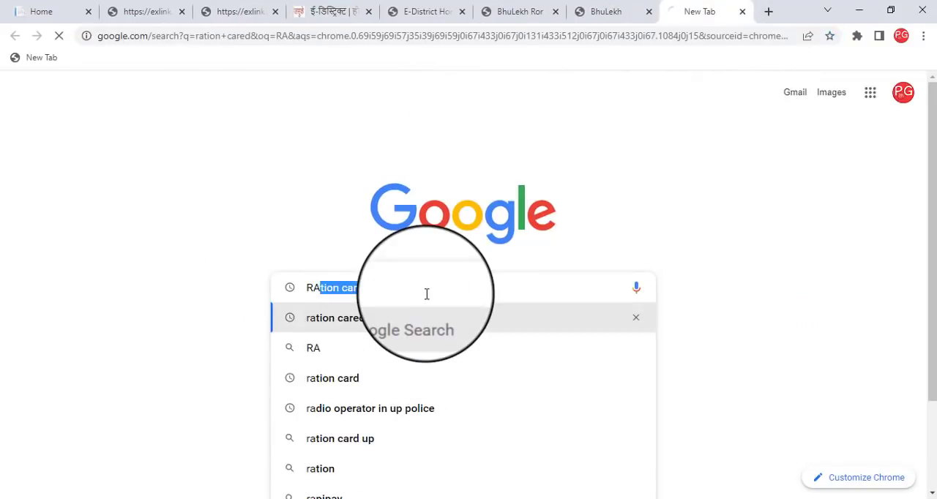
{"action": "key", "text": "Return"}
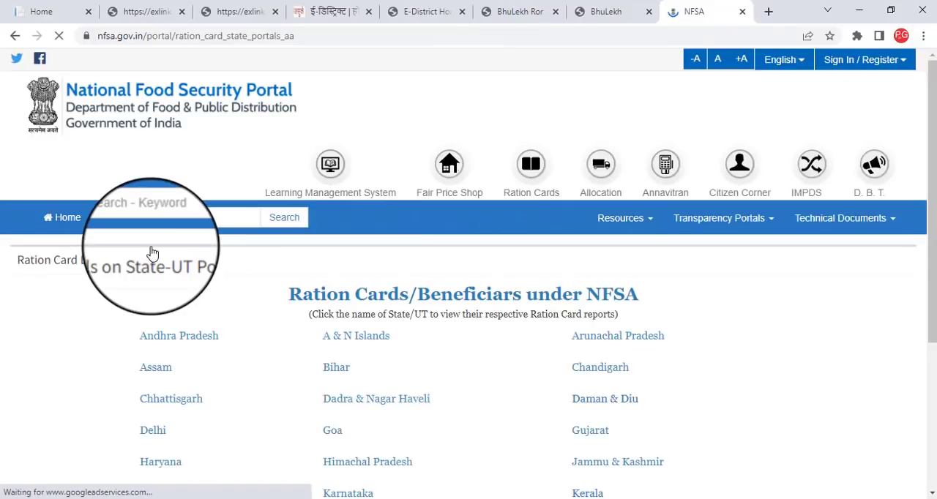
{"action": "scroll", "coordinate": [176, 308], "scroll_direction": "down", "scroll_amount": 4}
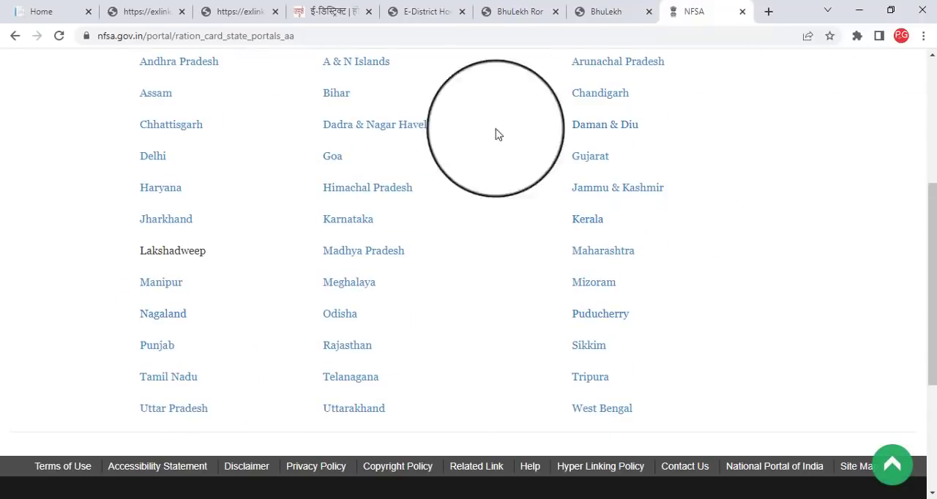
{"action": "left_click", "coordinate": [182, 412]}
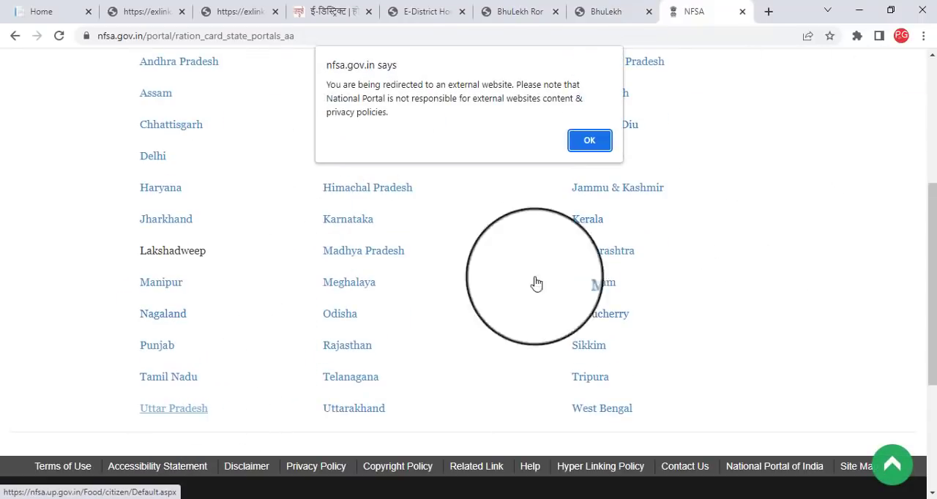
{"action": "left_click", "coordinate": [592, 140]}
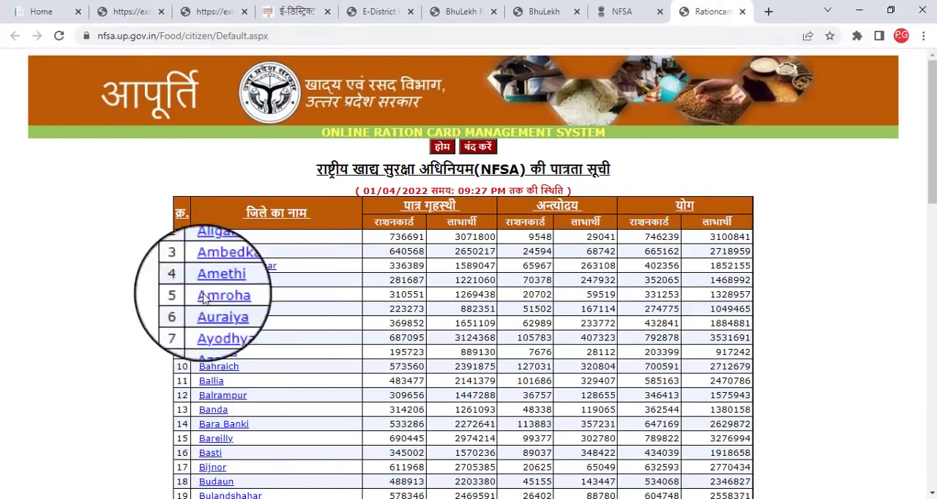
Open the Rae Bareli district in the NFSA eligibility list, then its rural SALON block.
{"action": "scroll", "coordinate": [292, 328], "scroll_direction": "down", "scroll_amount": 6}
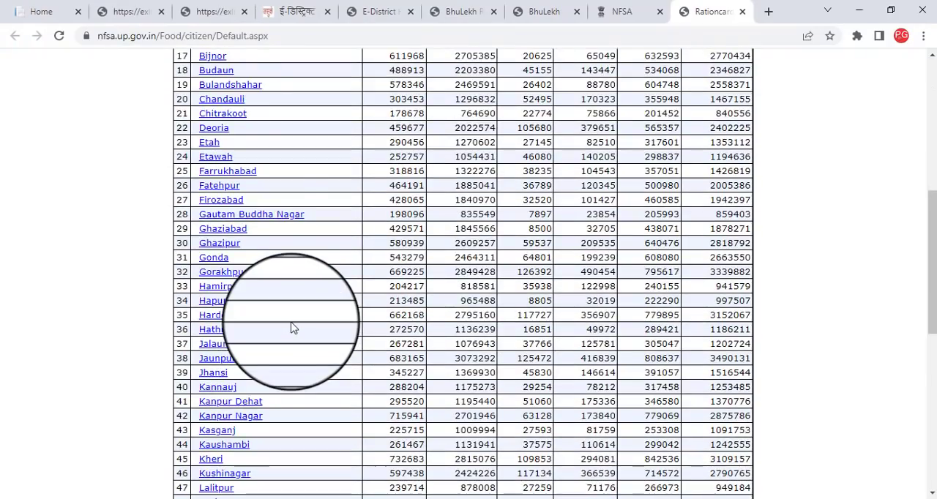
{"action": "scroll", "coordinate": [291, 328], "scroll_direction": "down", "scroll_amount": 7}
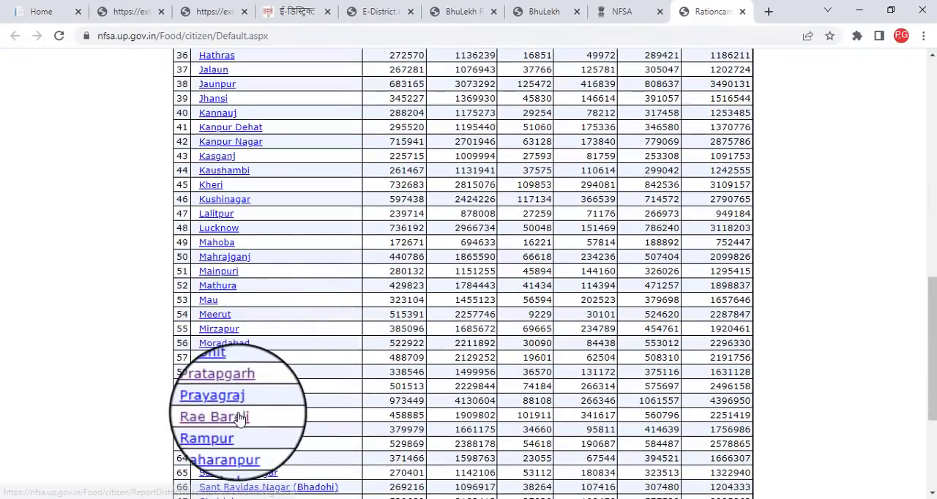
{"action": "left_click", "coordinate": [239, 418]}
{"action": "scroll", "coordinate": [386, 315], "scroll_direction": "down", "scroll_amount": 5}
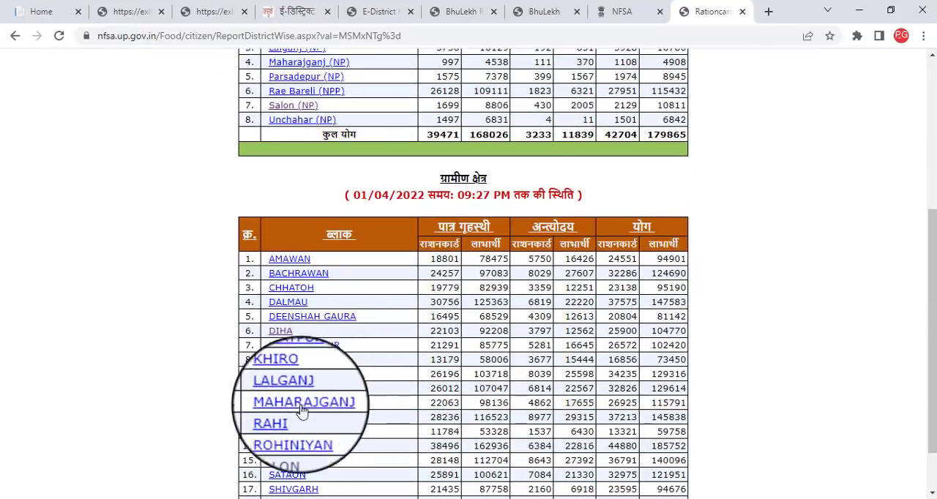
{"action": "scroll", "coordinate": [311, 296], "scroll_direction": "up", "scroll_amount": 2}
{"action": "scroll", "coordinate": [302, 393], "scroll_direction": "down", "scroll_amount": 3}
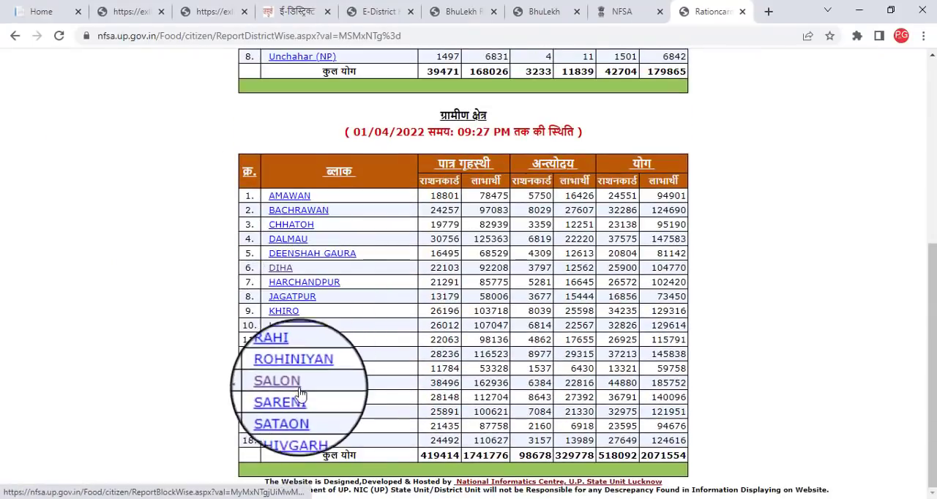
{"action": "left_click", "coordinate": [296, 384]}
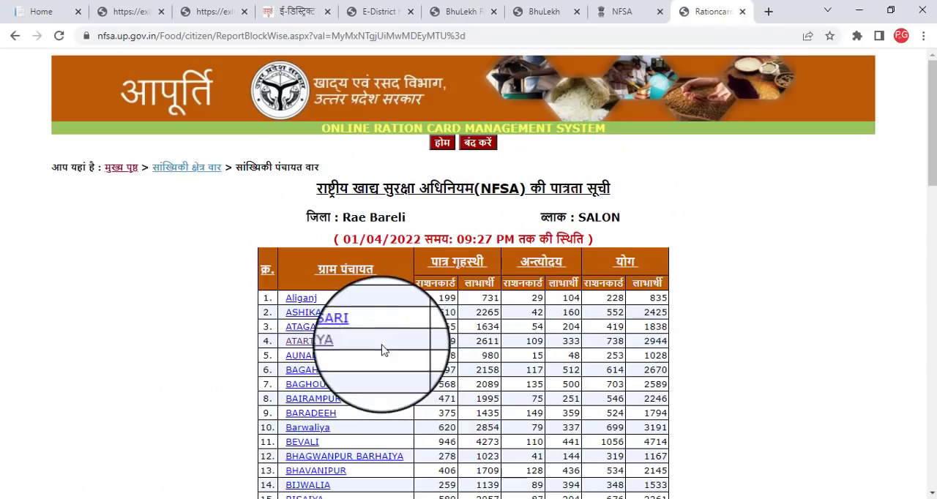
Open the GARHI ISLAM NAGAR gram panchayat and list the पात्र गृहस्थी ration cards of its dealer.
{"action": "scroll", "coordinate": [383, 351], "scroll_direction": "down", "scroll_amount": 4}
{"action": "left_click", "coordinate": [334, 336]}
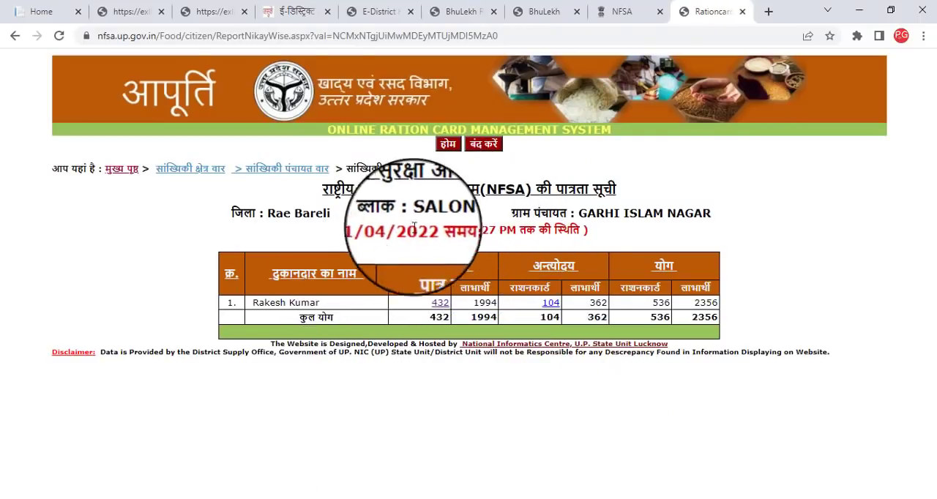
{"action": "left_click", "coordinate": [440, 303]}
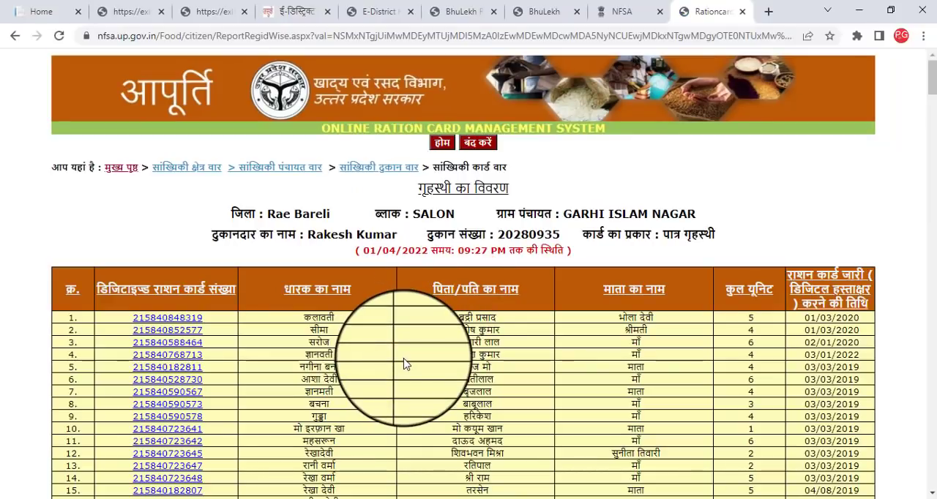
Find the farmer's household in the ration card list, open its details and copy the digitized ration card number.
{"action": "key", "text": "ctrl+f"}
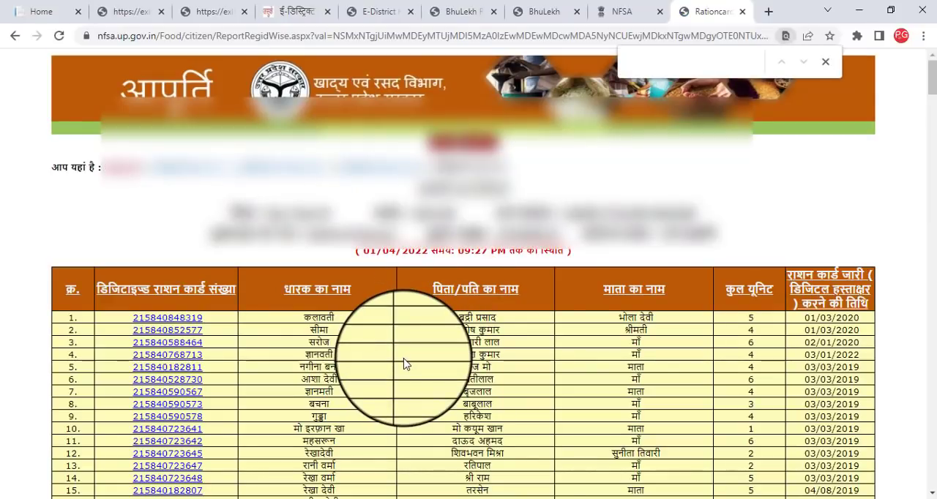
{"action": "key", "text": "ctrl+v"}
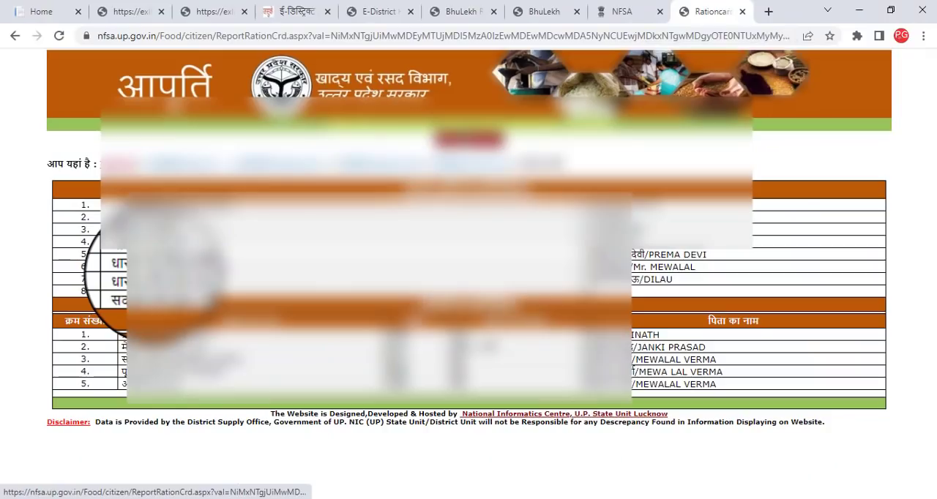
{"action": "left_click", "coordinate": [16, 36]}
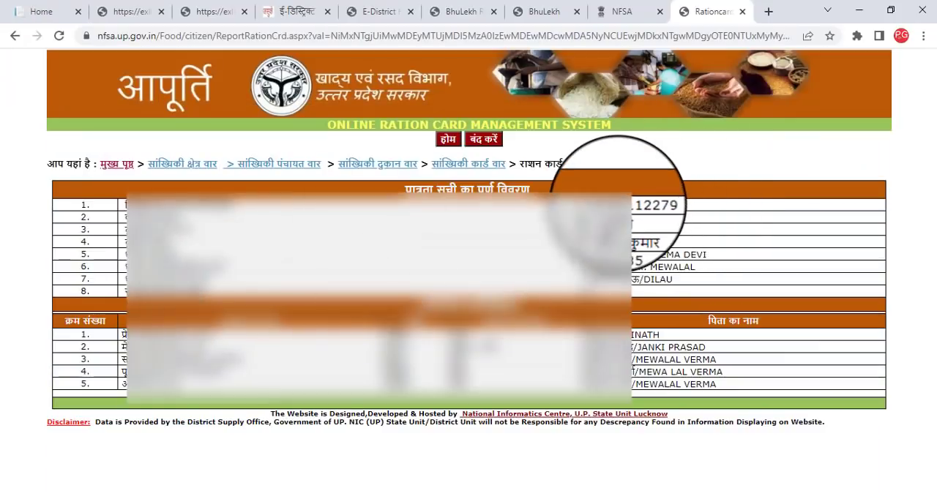
{"action": "right_click", "coordinate": [593, 205]}
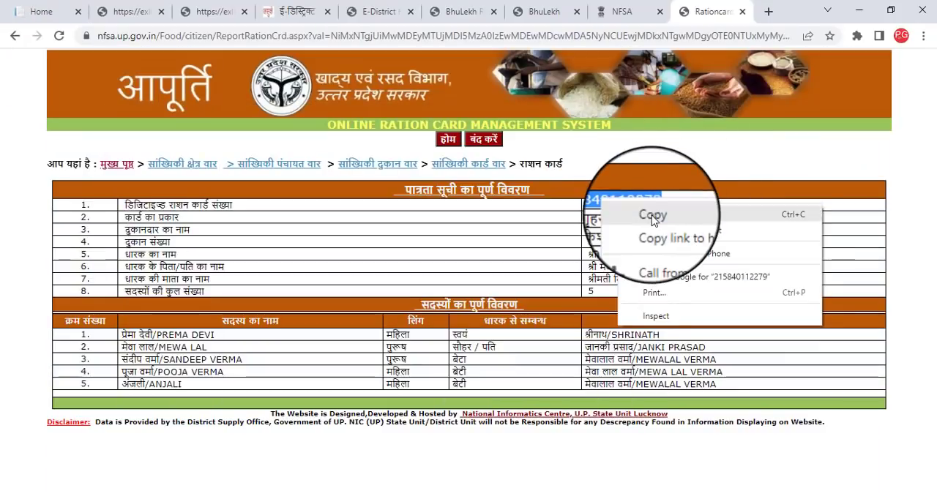
{"action": "left_click", "coordinate": [612, 215]}
Return to the PM-Kisan registration form and enter the farmer's ration card number in Ration Card No.
{"action": "left_click", "coordinate": [624, 10]}
{"action": "left_click", "coordinate": [546, 11]}
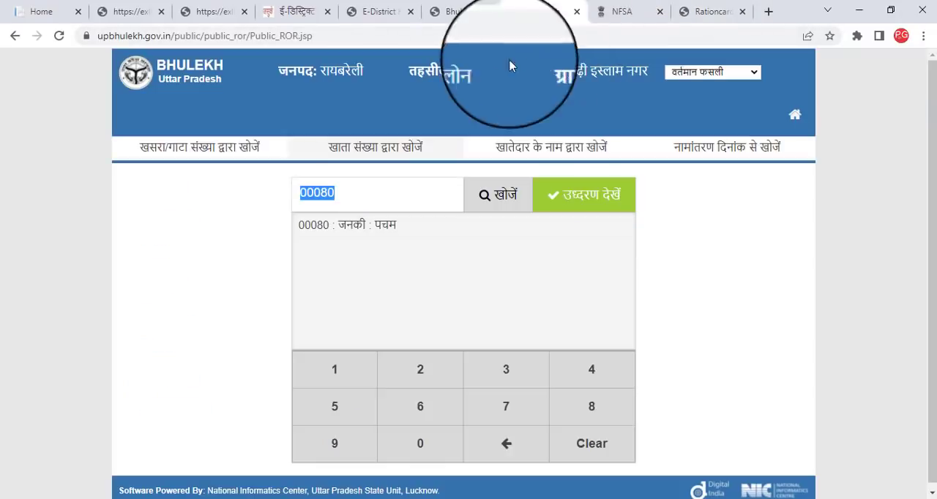
{"action": "left_click", "coordinate": [377, 11]}
{"action": "left_click", "coordinate": [220, 12]}
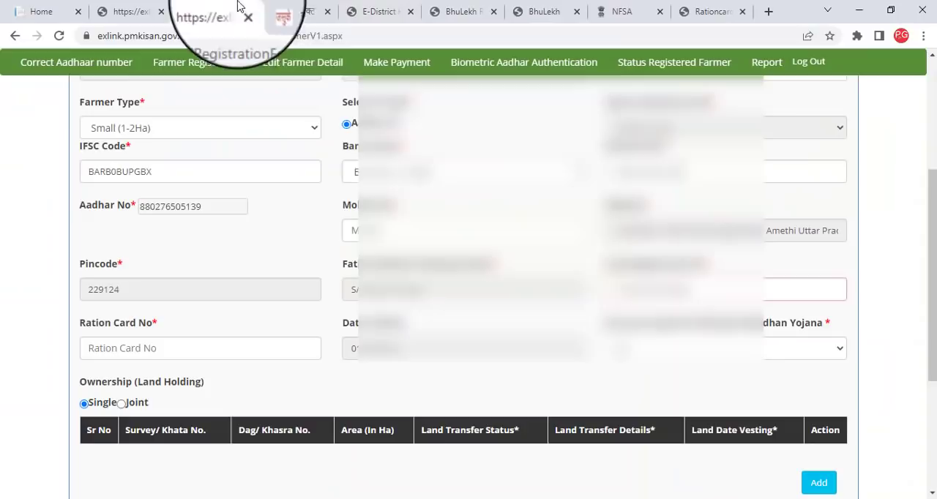
{"action": "left_click", "coordinate": [195, 348]}
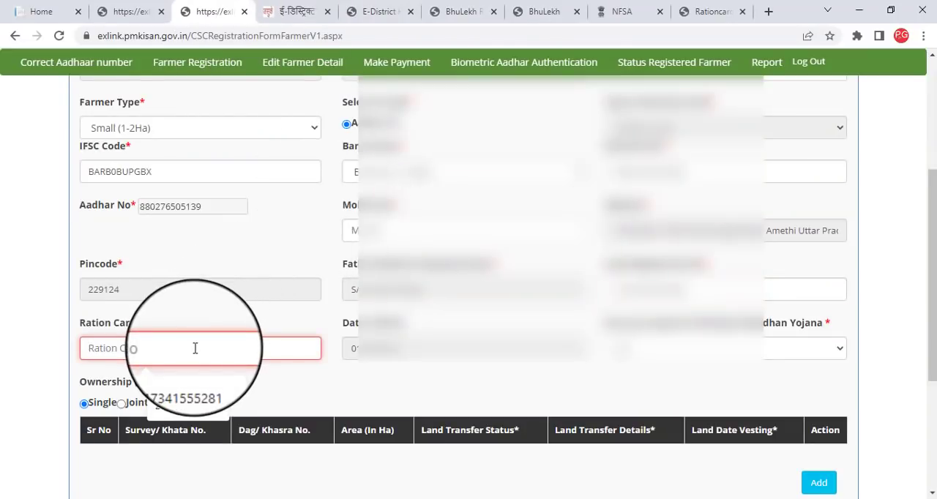
{"action": "scroll", "coordinate": [515, 380], "scroll_direction": "down", "scroll_amount": 3}
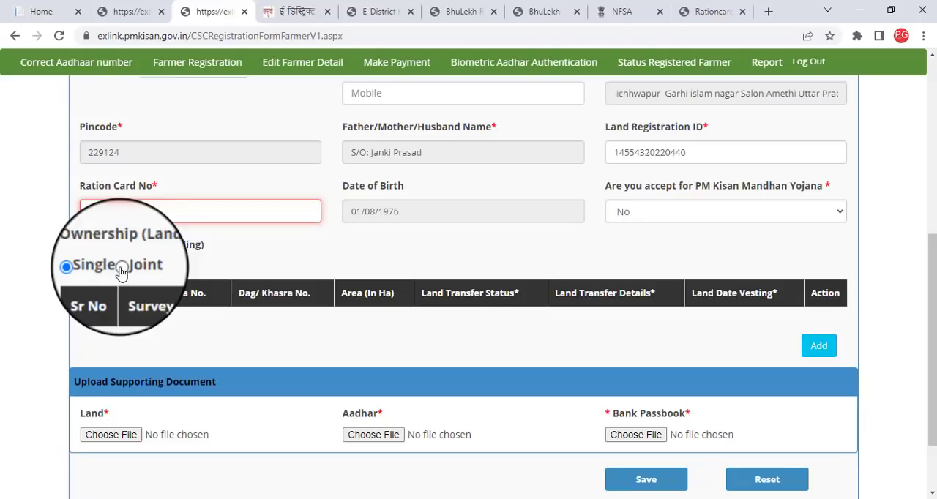
Set the land ownership to Joint and enter khata number 00080 and khasra number 814 from the BhuLekh account record in a new land detail.
{"action": "left_click", "coordinate": [121, 268]}
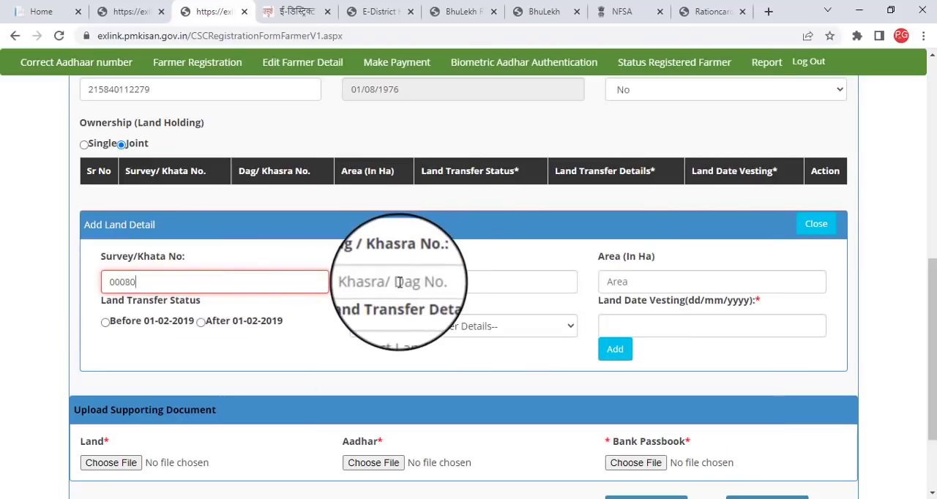
{"action": "left_click", "coordinate": [557, 11]}
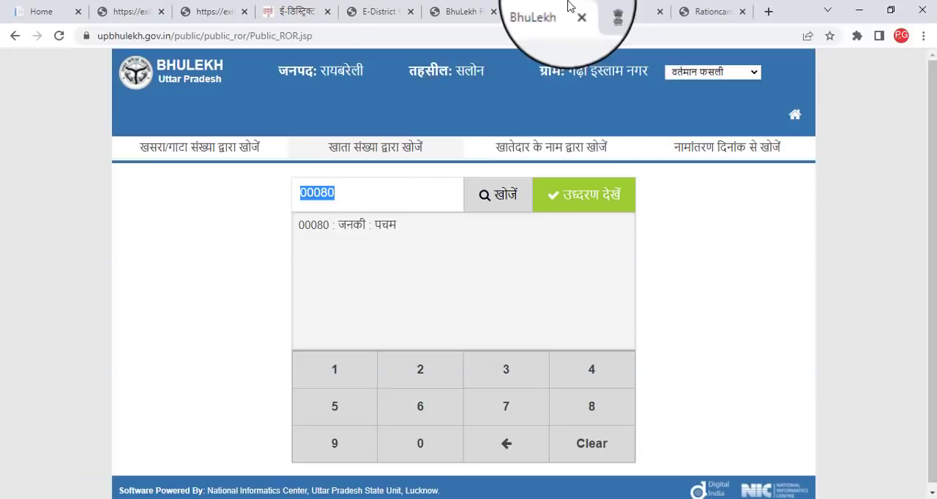
{"action": "left_click", "coordinate": [831, 63]}
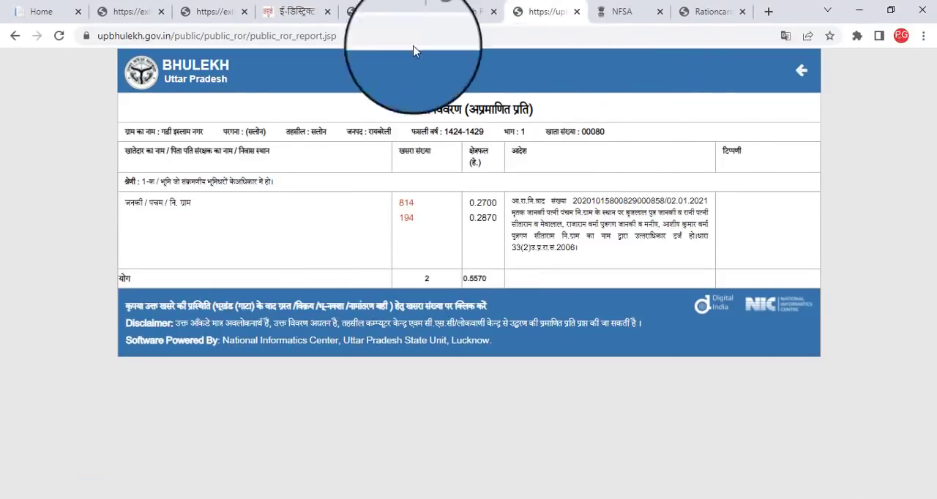
{"action": "left_click", "coordinate": [213, 11]}
{"action": "type", "text": "00080"}
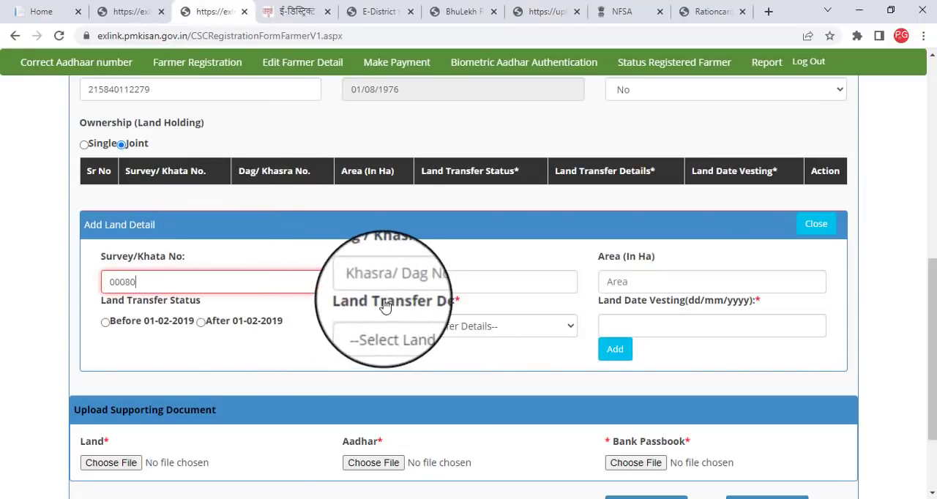
{"action": "left_click", "coordinate": [623, 12]}
{"action": "left_click", "coordinate": [545, 12]}
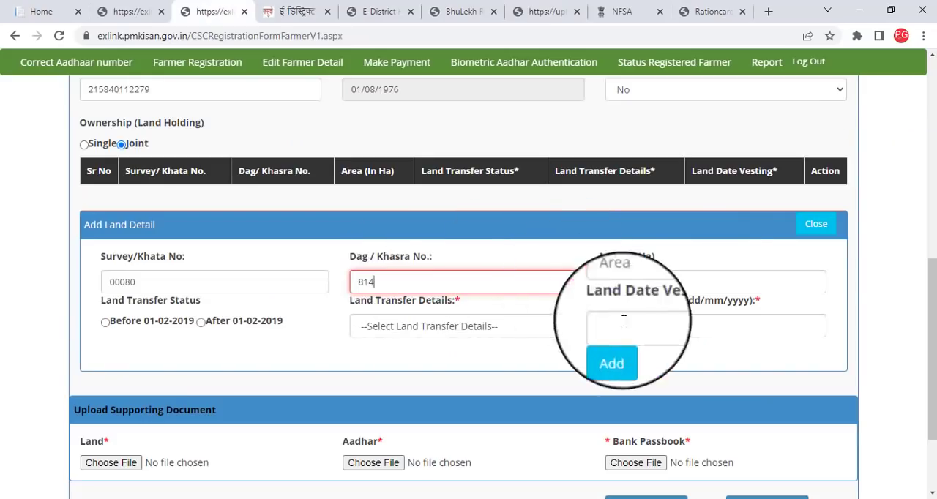
Copy the total area from the BhuLekh khatauni extract and enter 0.5570 as the land detail's Area (In Ha).
{"action": "left_click", "coordinate": [623, 12]}
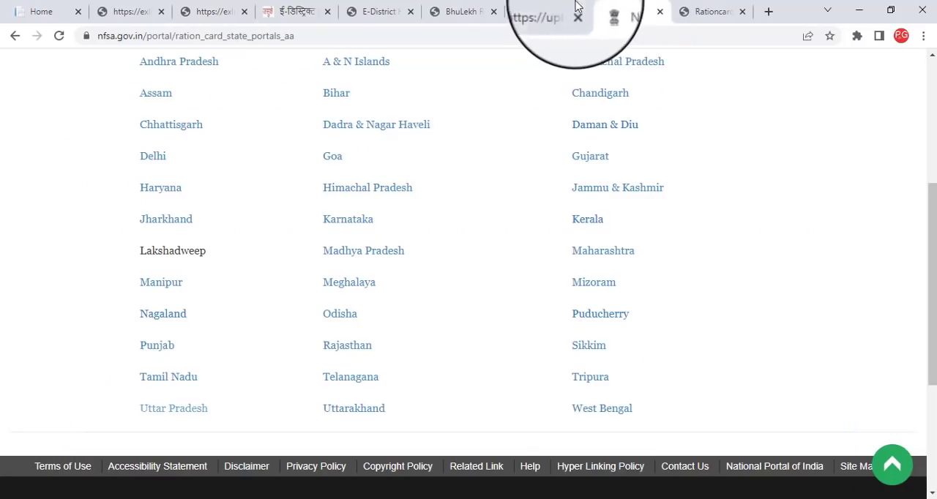
{"action": "left_click", "coordinate": [545, 12]}
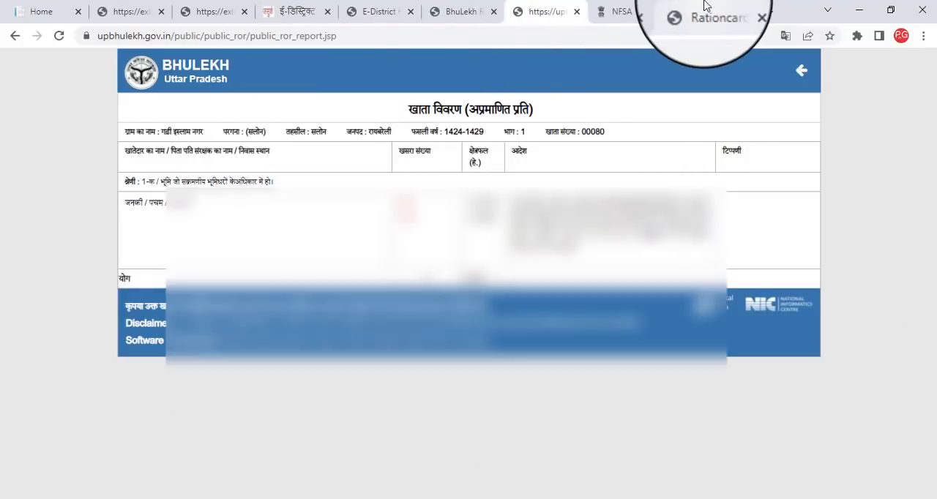
{"action": "left_click", "coordinate": [706, 12]}
{"action": "left_click", "coordinate": [654, 9]}
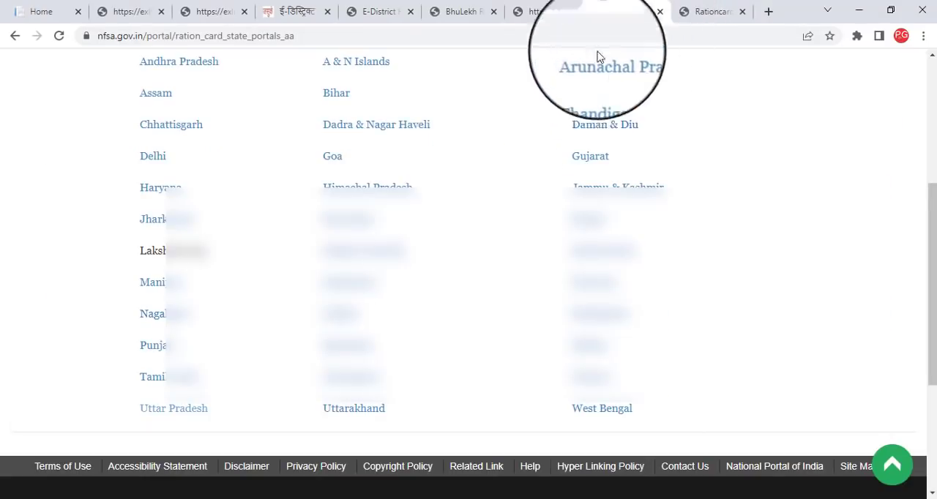
{"action": "left_click", "coordinate": [535, 11]}
{"action": "left_click", "coordinate": [462, 12]}
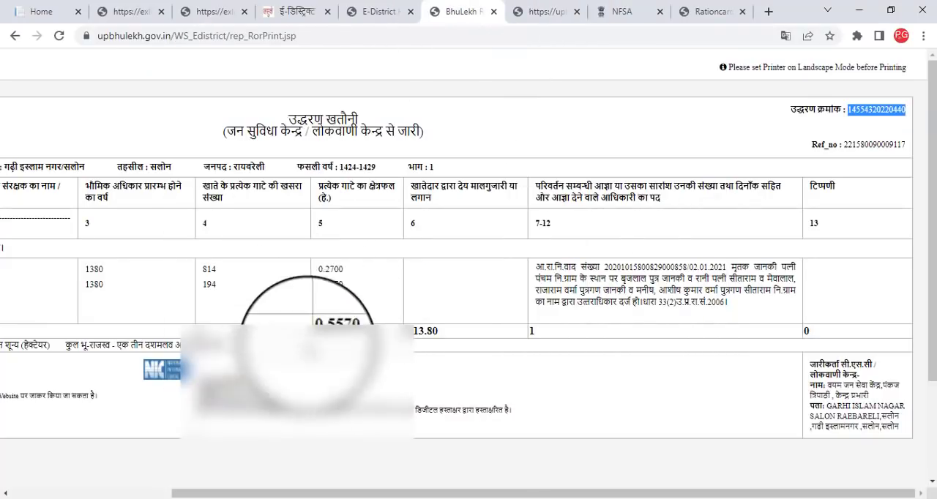
{"action": "left_click", "coordinate": [327, 328]}
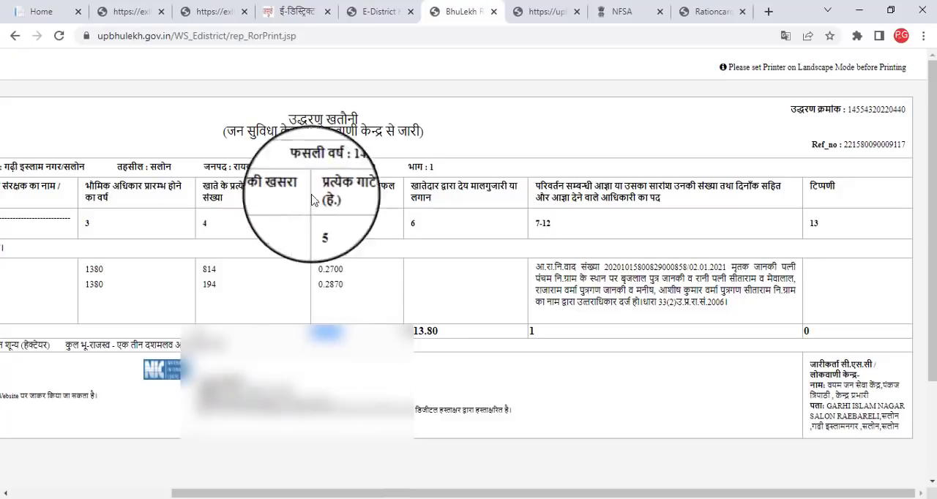
{"action": "left_click", "coordinate": [211, 12]}
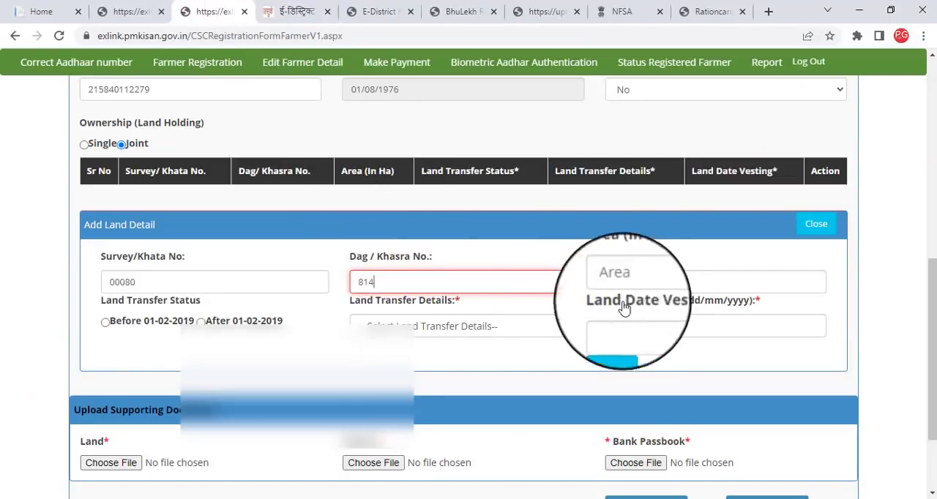
{"action": "left_click", "coordinate": [644, 281]}
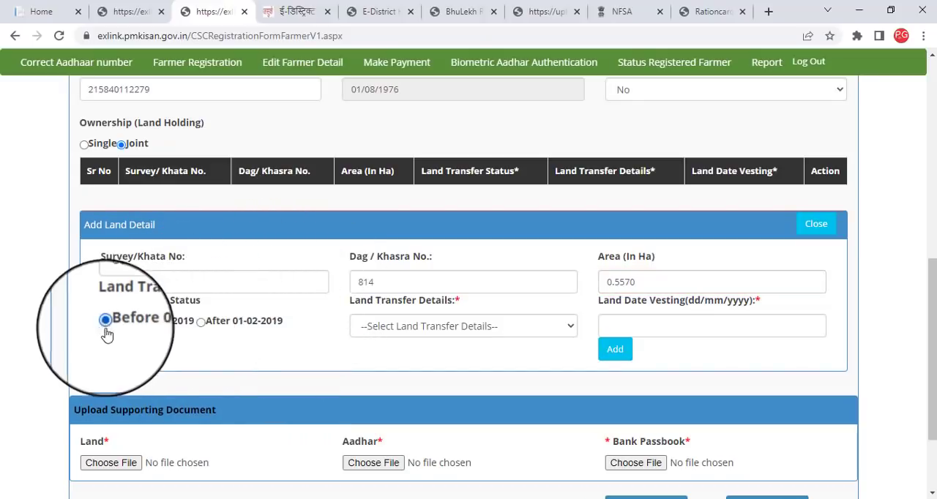
Complete the land detail with transfer status Before 01-02-2019, Death of Husband and vesting date 01/01/2019, add it to the table and close the entry form.
{"action": "left_click", "coordinate": [420, 330]}
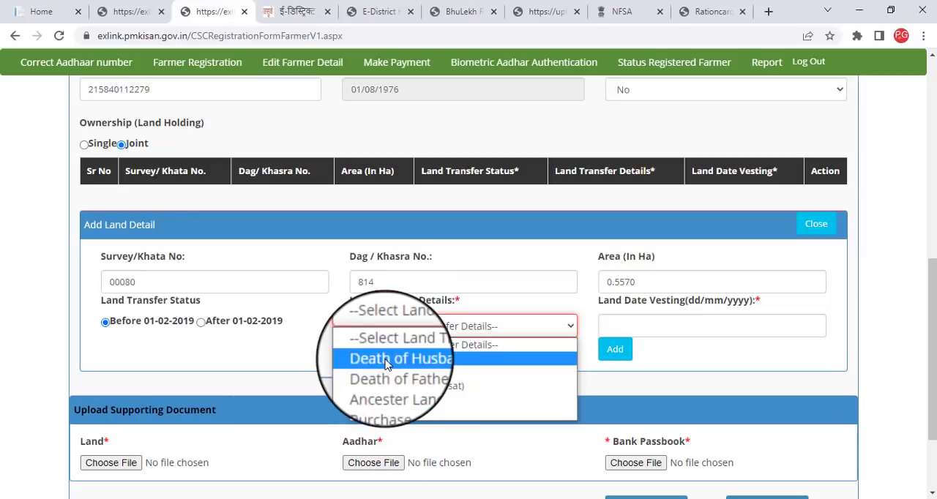
{"action": "left_click", "coordinate": [386, 359]}
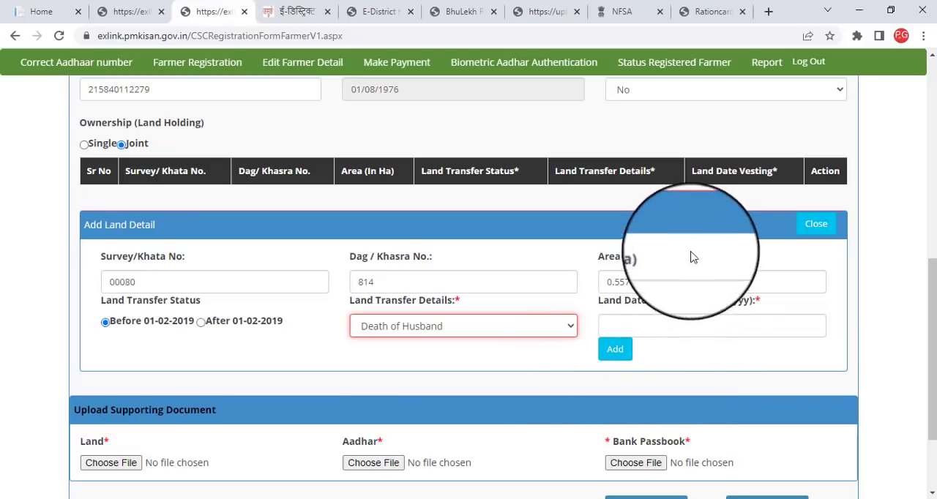
{"action": "left_click", "coordinate": [648, 334]}
{"action": "type", "text": "01/01/2019"}
{"action": "left_click", "coordinate": [621, 352]}
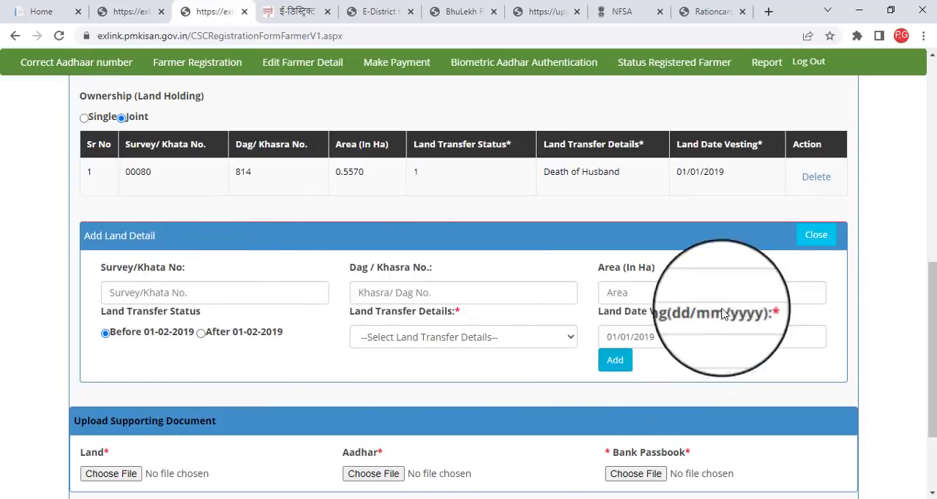
{"action": "left_click", "coordinate": [816, 235]}
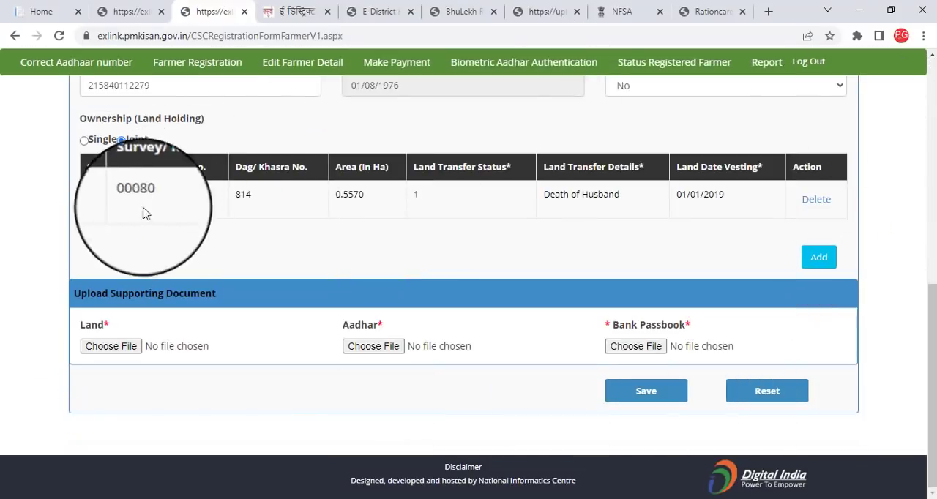
Print all pages of the BhuLekh khatauni extract on the EPSON L3110 Series printer in Landscape layout.
{"action": "left_click", "coordinate": [454, 9]}
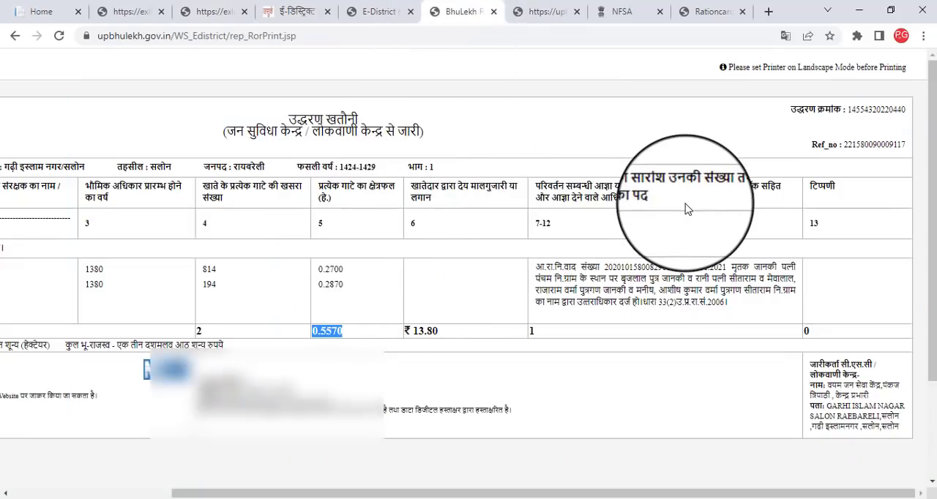
{"action": "key", "text": "ctrl+p"}
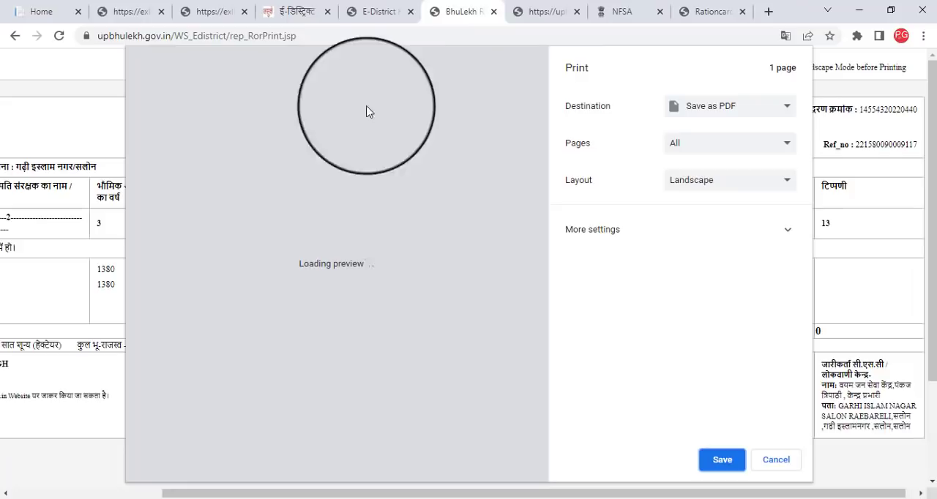
{"action": "left_click", "coordinate": [726, 107]}
{"action": "left_click", "coordinate": [725, 125]}
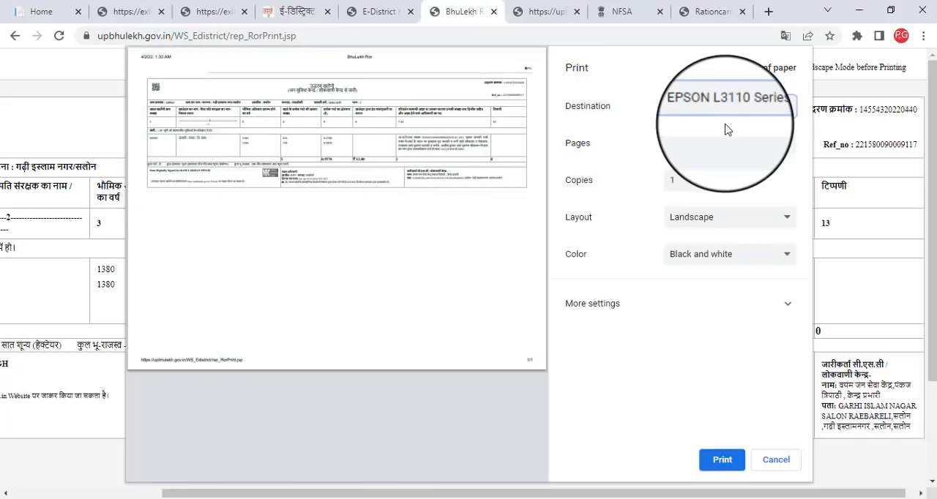
{"action": "left_click", "coordinate": [707, 217]}
{"action": "left_click", "coordinate": [705, 235]}
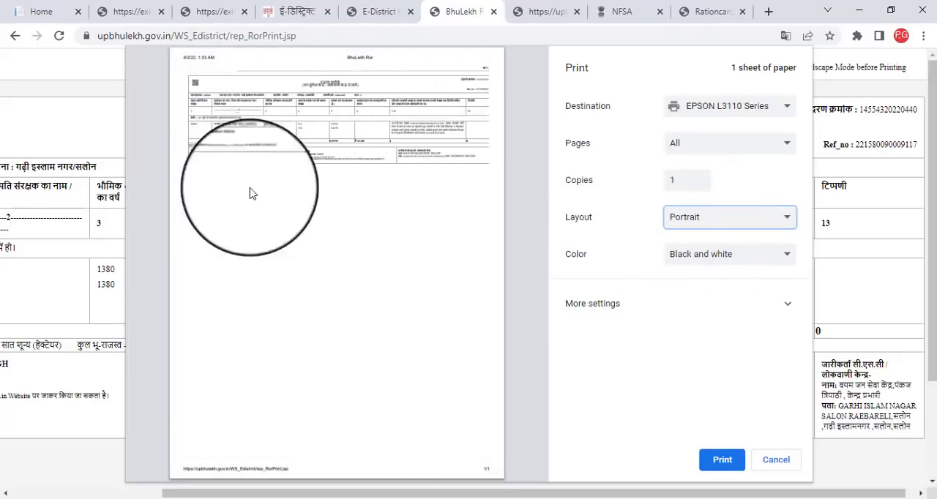
{"action": "left_click", "coordinate": [703, 217]}
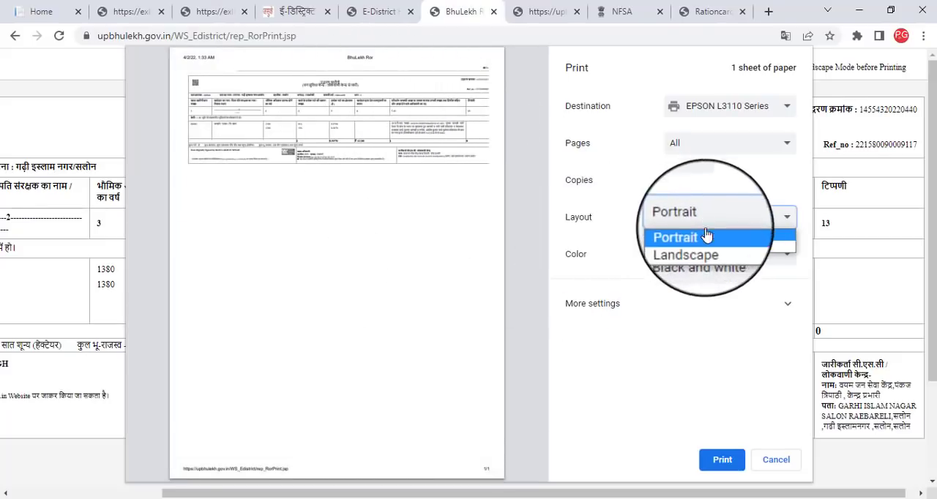
{"action": "left_click", "coordinate": [705, 246]}
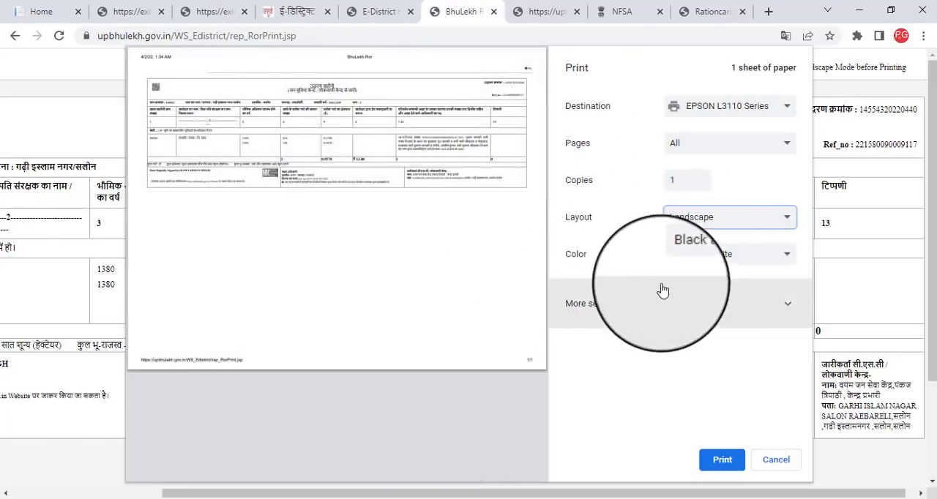
{"action": "left_click", "coordinate": [736, 256]}
{"action": "left_click", "coordinate": [721, 285]}
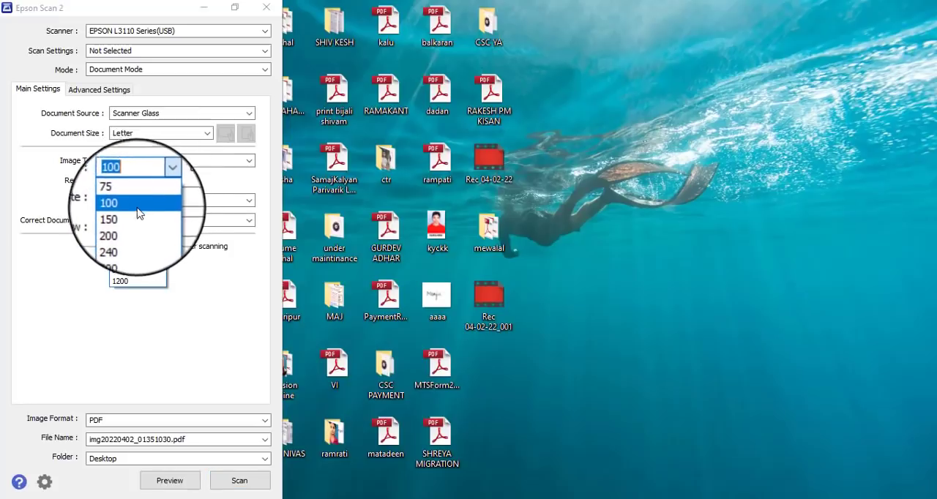
Scan the document to a PDF at 100 dpi in Epson Scan 2 and return to the PM-Kisan registration form, dismissing the printer status monitor.
{"action": "left_click", "coordinate": [136, 205]}
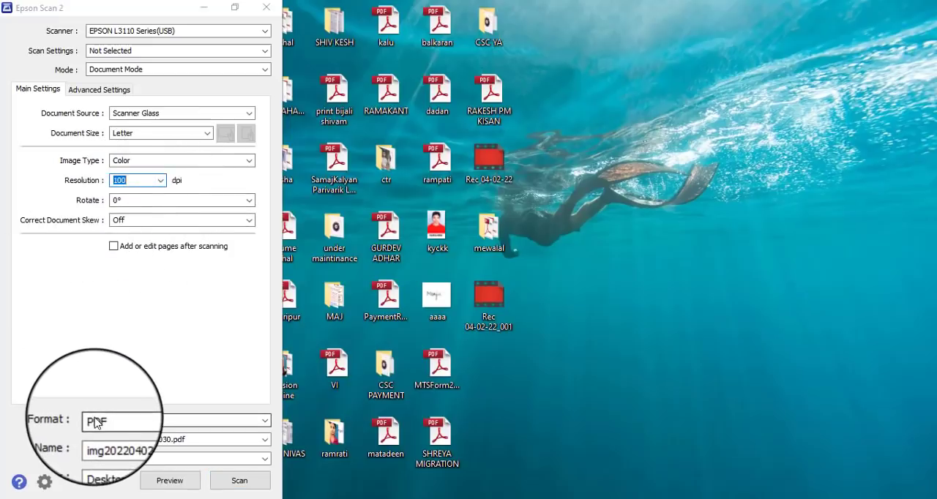
{"action": "left_click", "coordinate": [240, 481]}
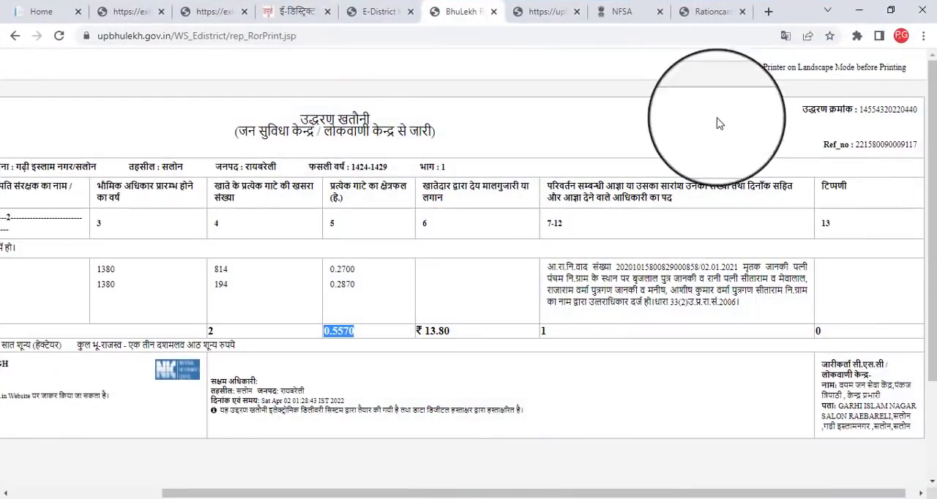
{"action": "left_click", "coordinate": [210, 9]}
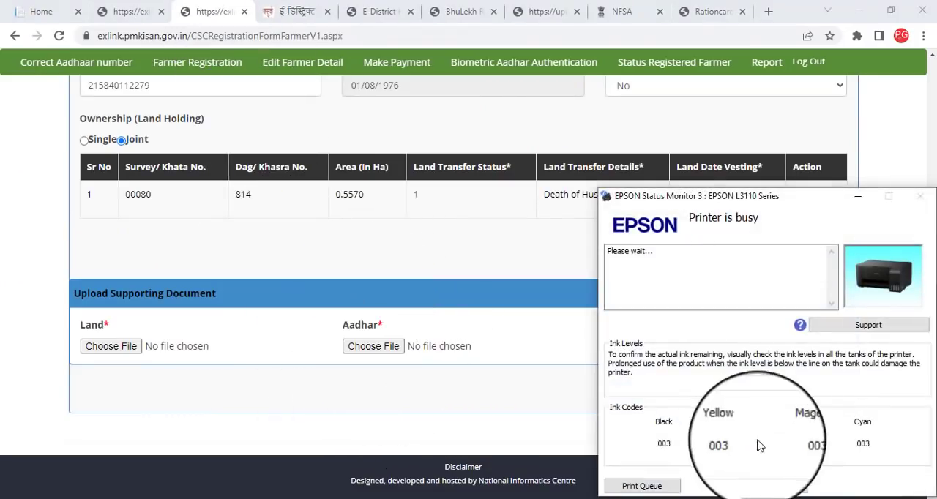
{"action": "left_click", "coordinate": [778, 485]}
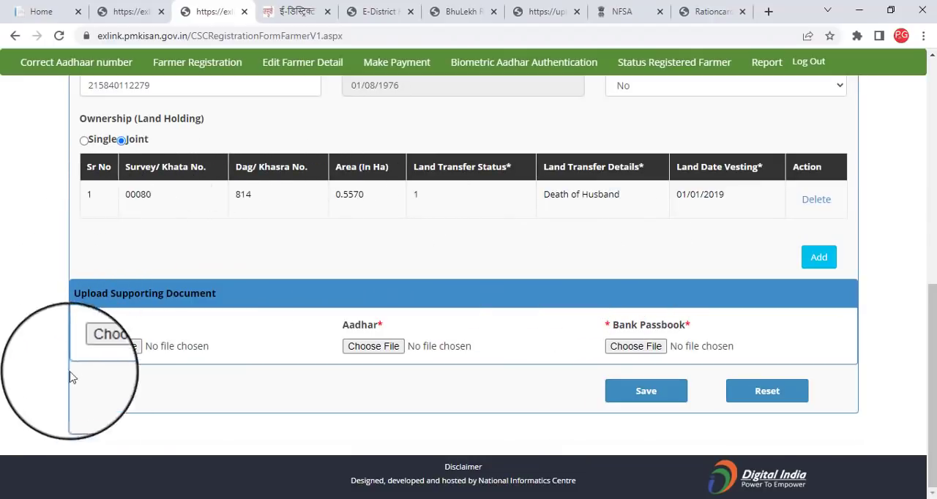
{"action": "left_click", "coordinate": [453, 11]}
{"action": "left_click", "coordinate": [210, 11]}
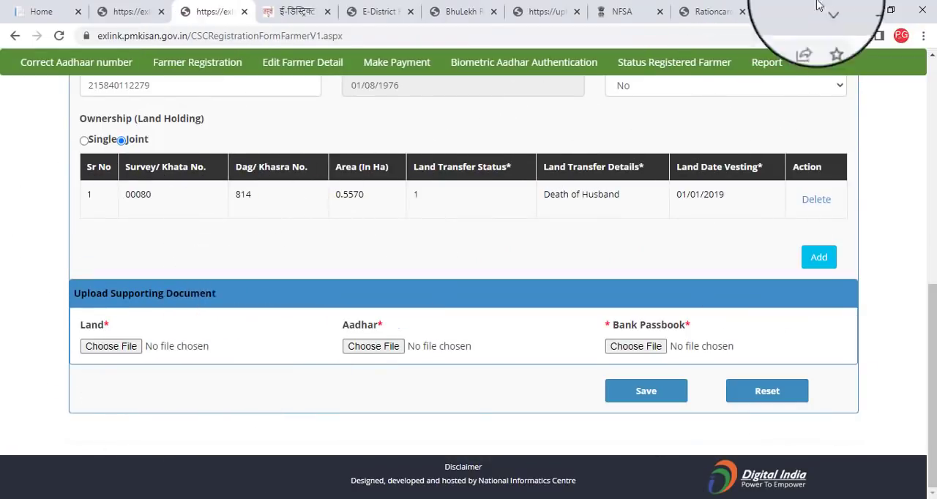
{"action": "left_click", "coordinate": [859, 10]}
{"action": "left_click", "coordinate": [439, 498]}
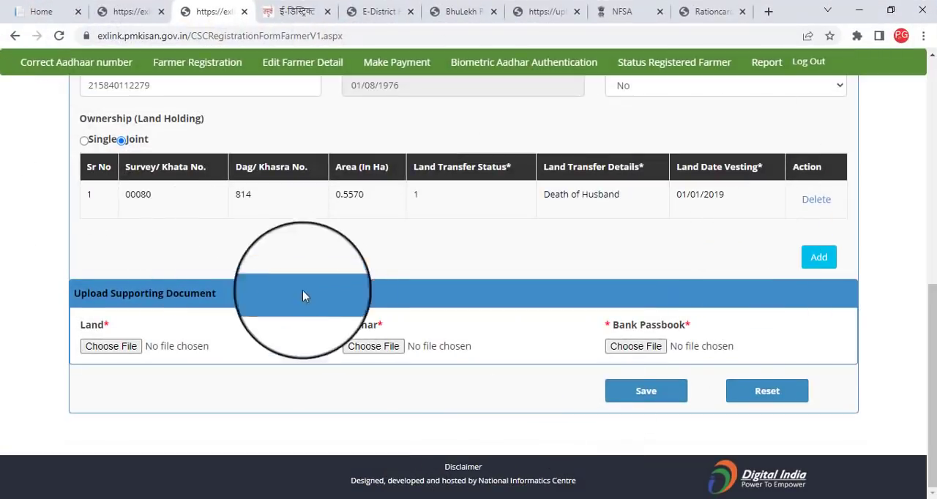
Attach the adhar file from the farmer's desktop folder as the Aadhar supporting document.
{"action": "left_click", "coordinate": [351, 348]}
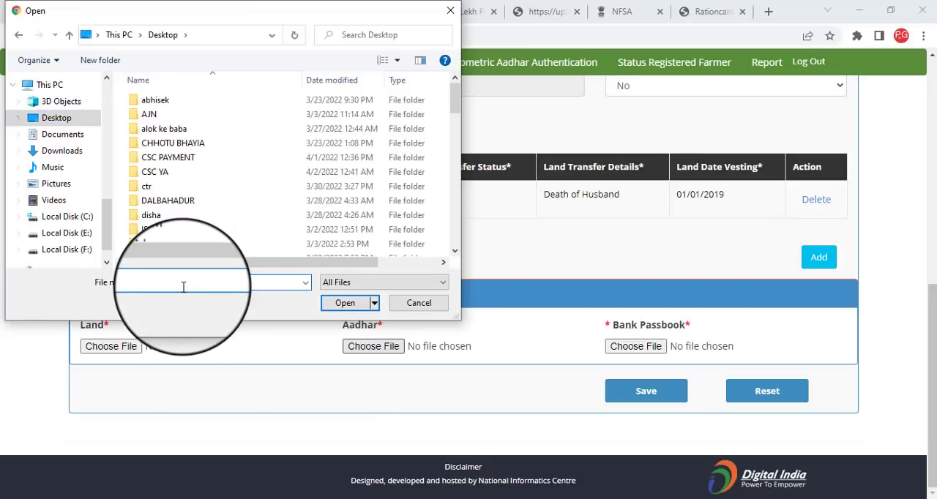
{"action": "type", "text": "MEwalal"}
{"action": "key", "text": "Return"}
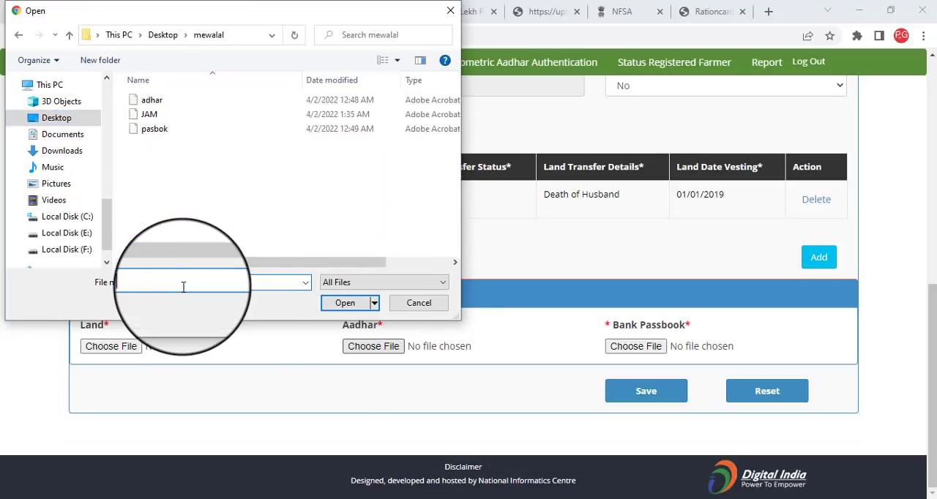
{"action": "left_click", "coordinate": [167, 106]}
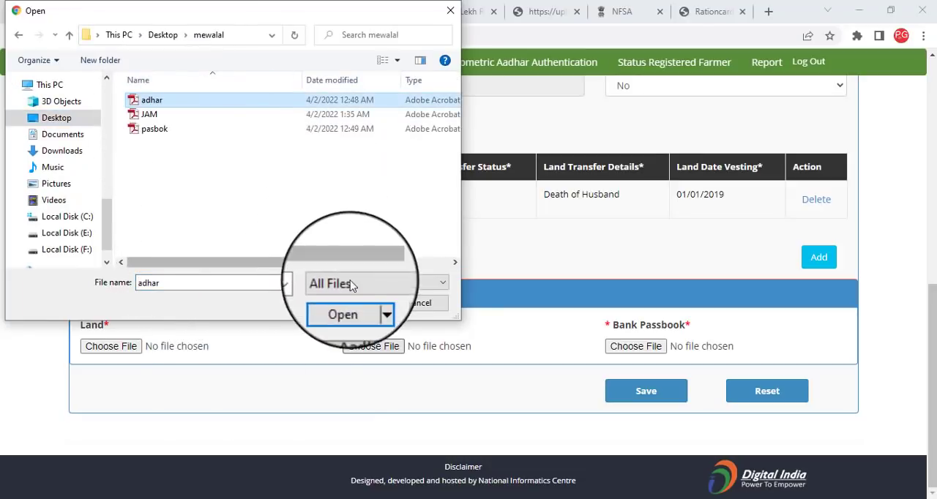
{"action": "left_click", "coordinate": [345, 303]}
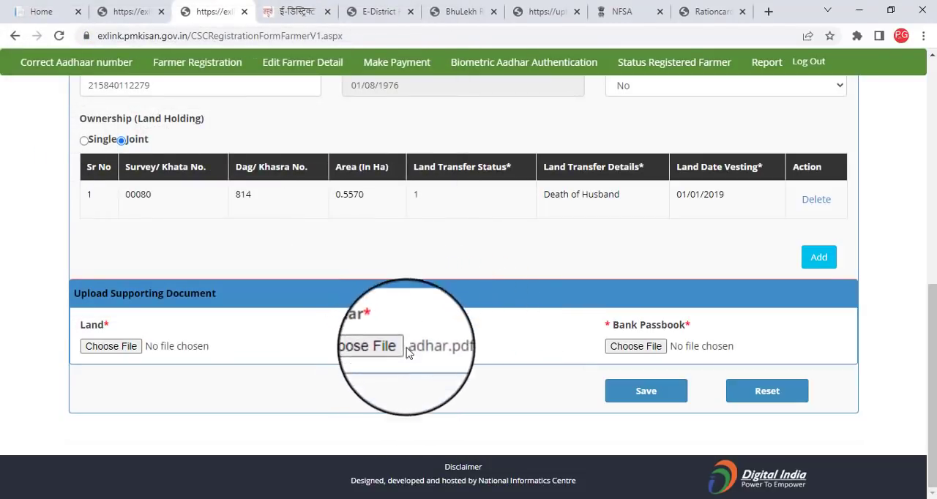
Attach the pasbok file as the Bank Passbook document and the JAM file as the Land supporting document.
{"action": "left_click", "coordinate": [624, 352]}
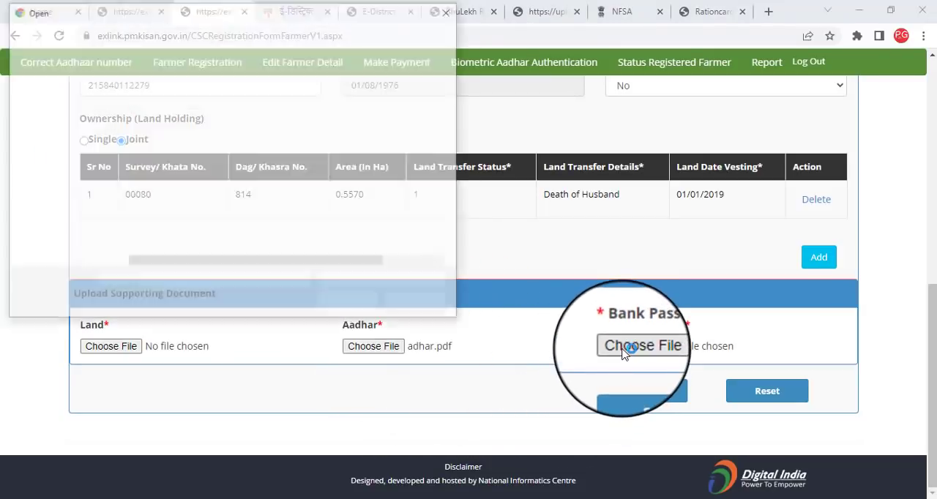
{"action": "left_click", "coordinate": [163, 129]}
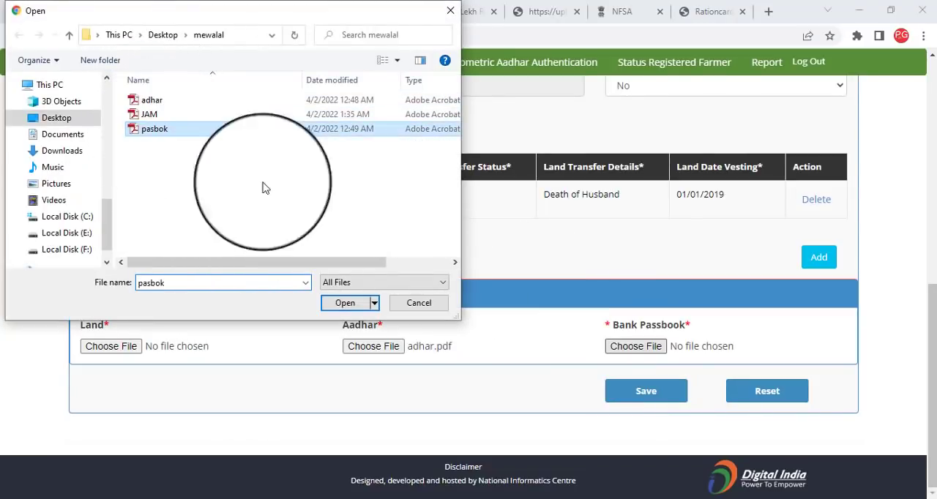
{"action": "left_click", "coordinate": [345, 303]}
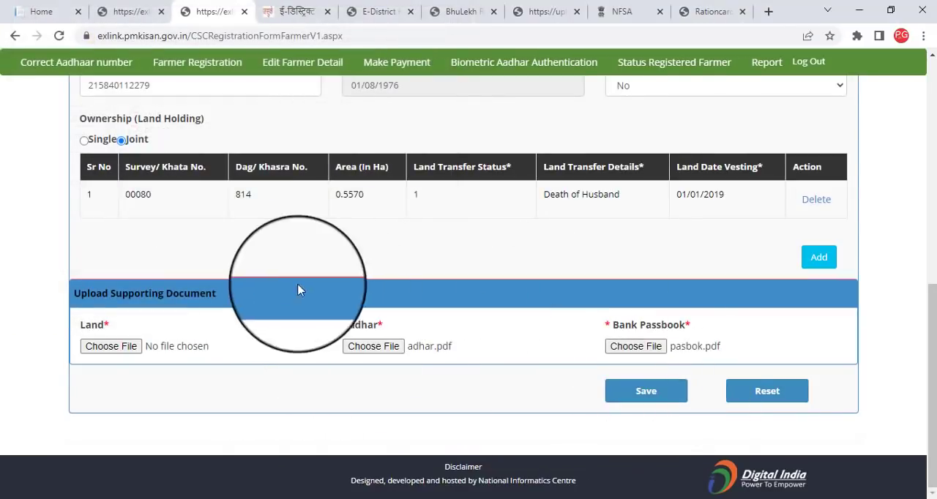
{"action": "left_click", "coordinate": [124, 348]}
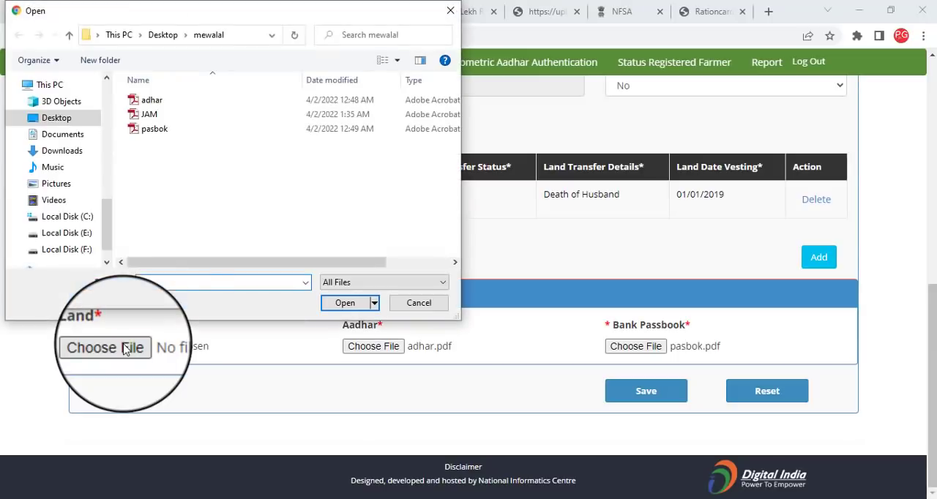
{"action": "left_click", "coordinate": [150, 117]}
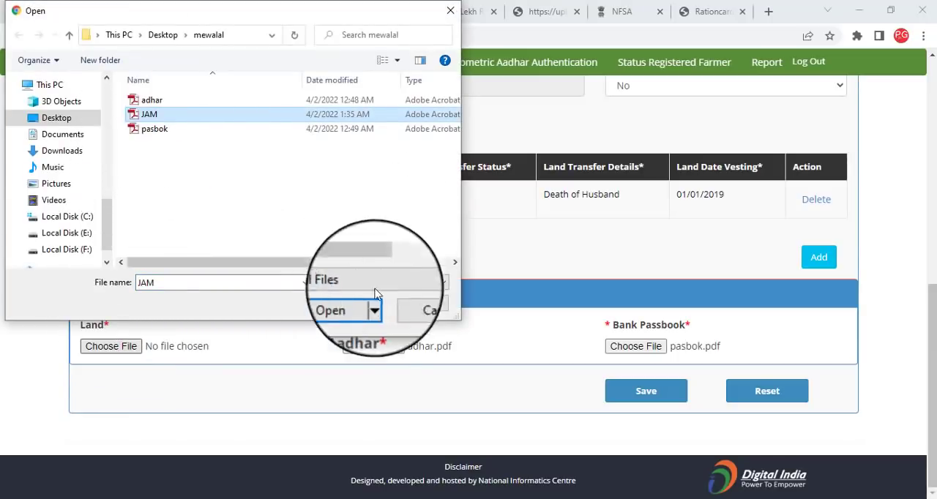
{"action": "left_click", "coordinate": [345, 302]}
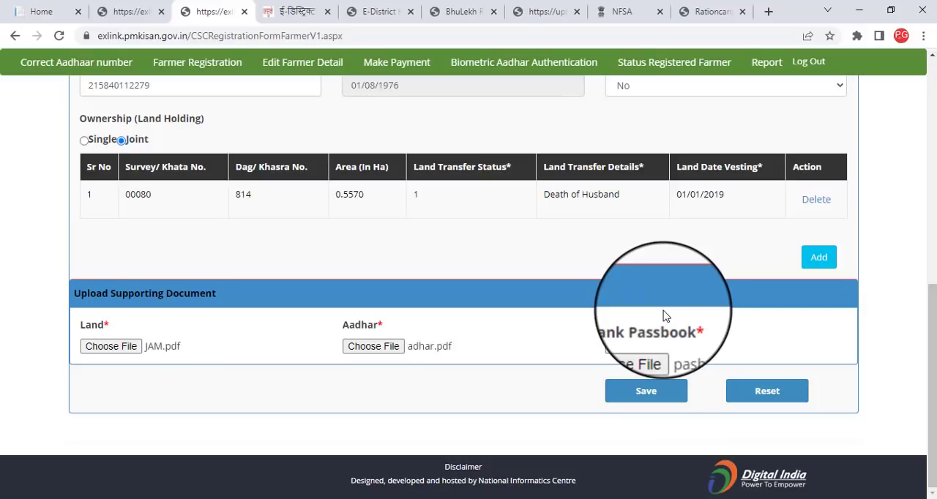
Save the farmer registration, acknowledge the insertion message and review the submitted form.
{"action": "left_click", "coordinate": [644, 393]}
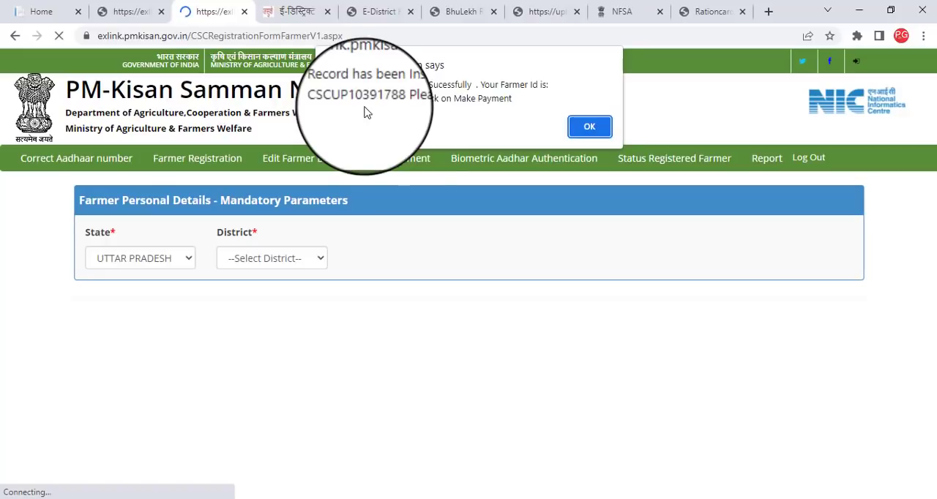
{"action": "left_click", "coordinate": [589, 126]}
{"action": "scroll", "coordinate": [564, 284], "scroll_direction": "down", "scroll_amount": 10}
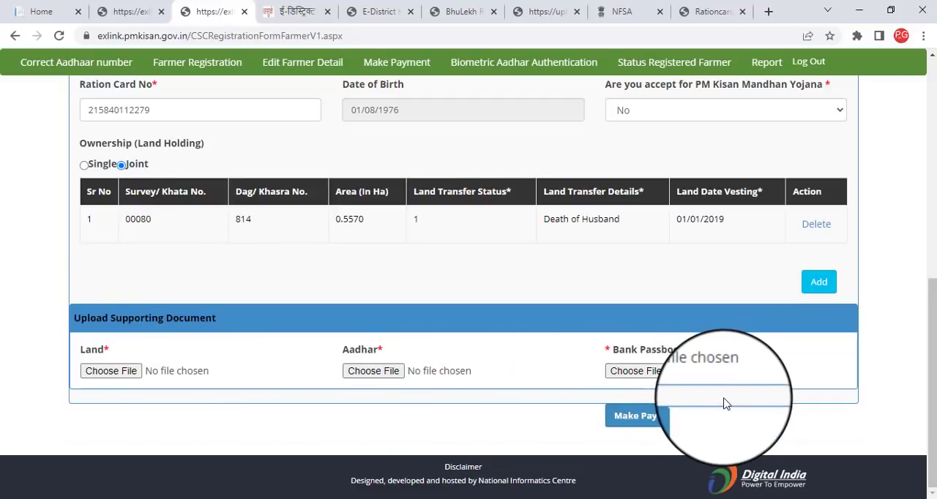
{"action": "scroll", "coordinate": [724, 401], "scroll_direction": "up", "scroll_amount": 6}
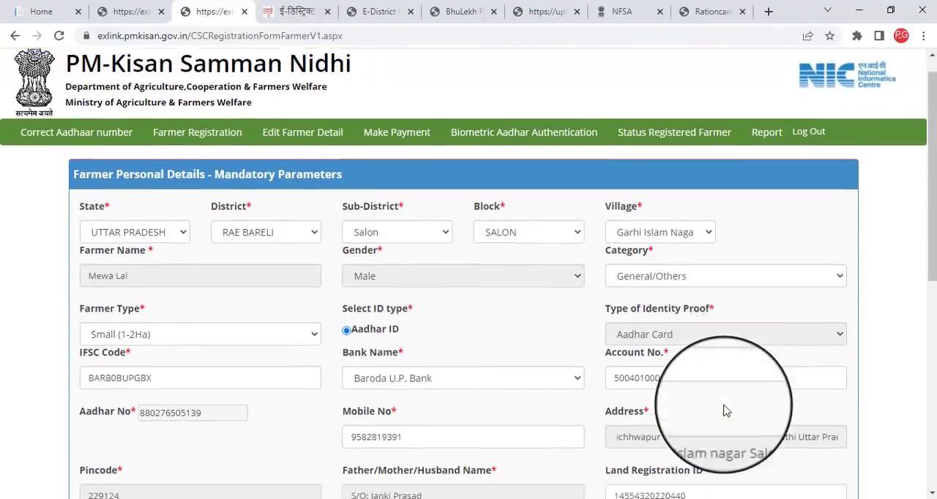
Make the registration payment through the CSC wallet, decline saving the password and print the transaction response.
{"action": "scroll", "coordinate": [724, 403], "scroll_direction": "down", "scroll_amount": 6}
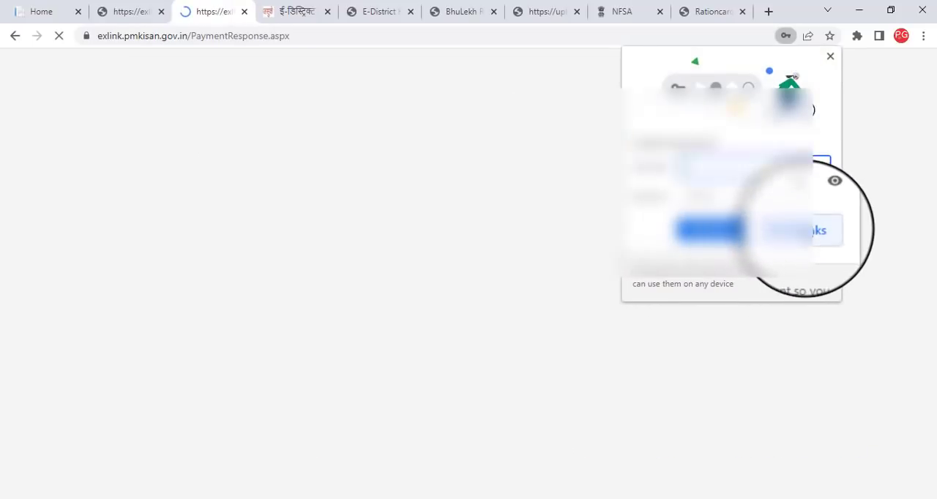
{"action": "left_click", "coordinate": [806, 230]}
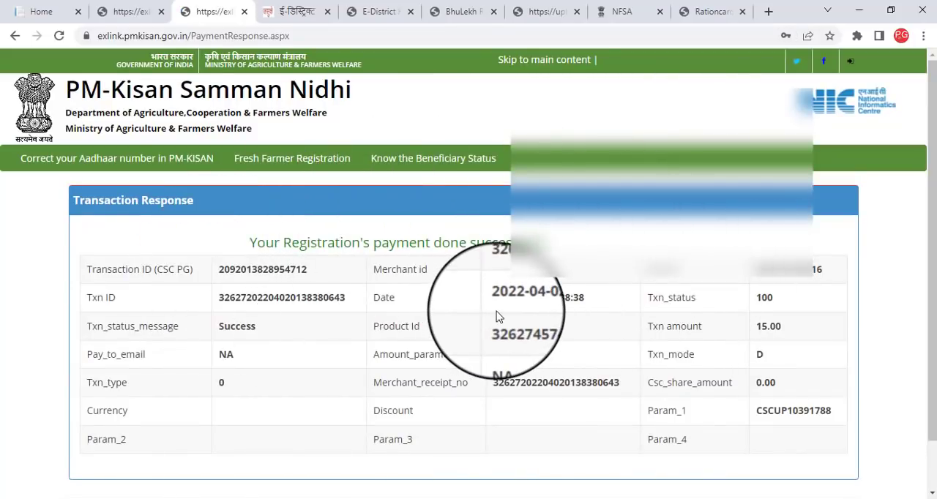
{"action": "key", "text": "ctrl+p"}
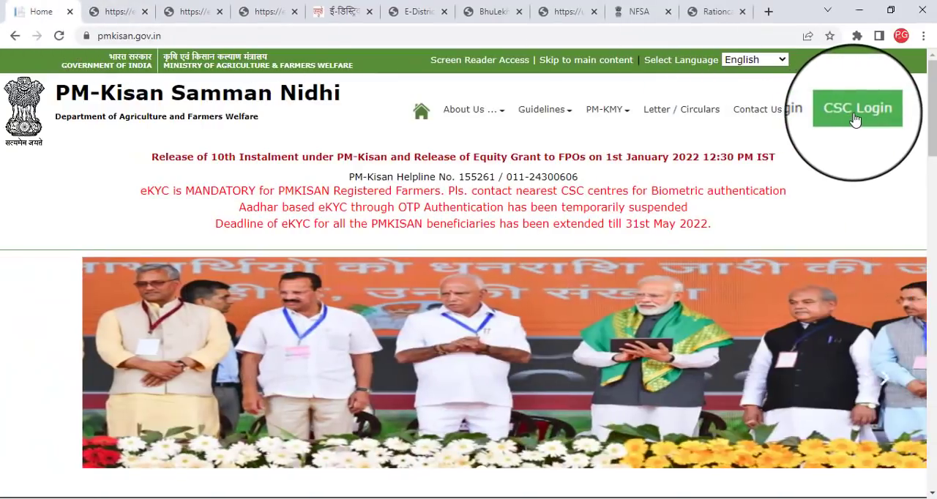
Look up a registered farmer's status from the CSC dashboard by Aadhaar number and image text, and view the remarks and rejection reason columns.
{"action": "left_click", "coordinate": [855, 117]}
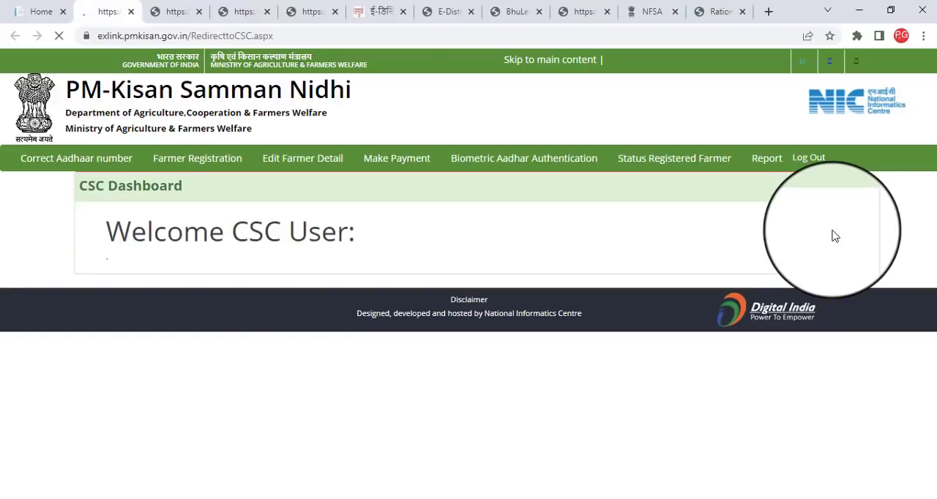
{"action": "left_click", "coordinate": [653, 168]}
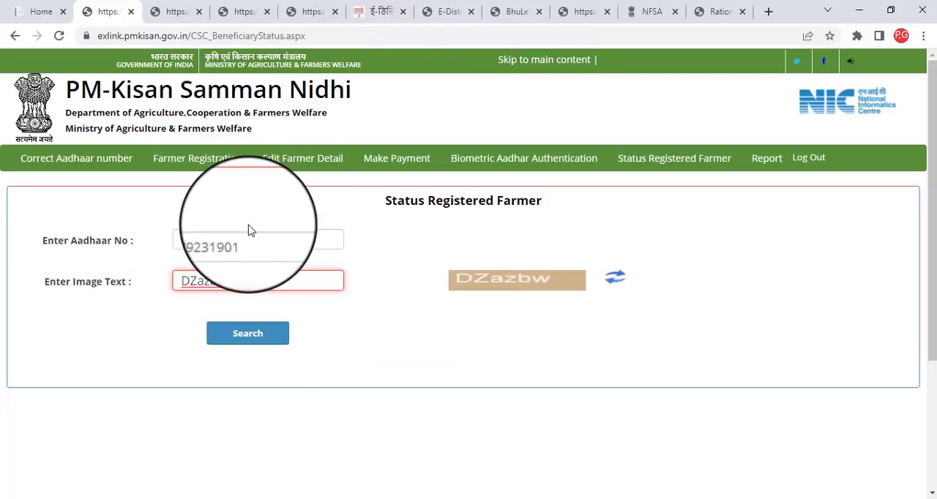
{"action": "left_click", "coordinate": [224, 336]}
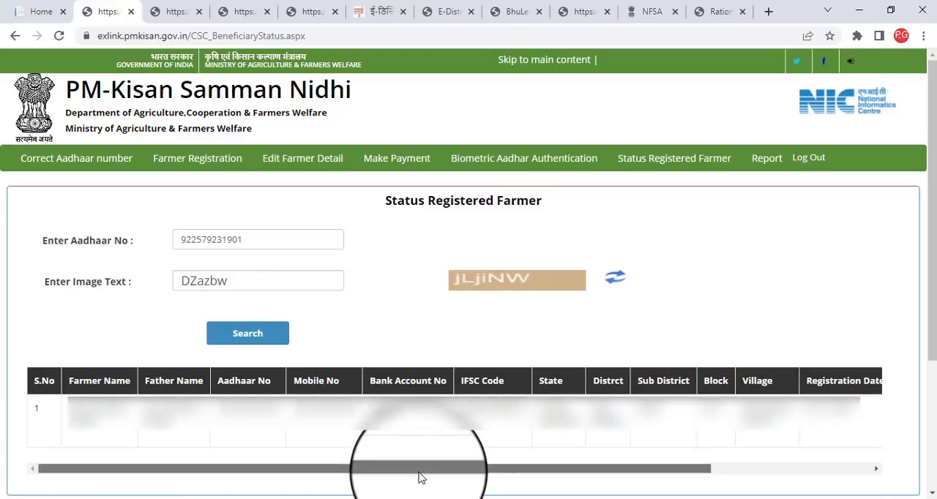
{"action": "left_click_drag", "start_coordinate": [425, 478], "coordinate": [676, 448]}
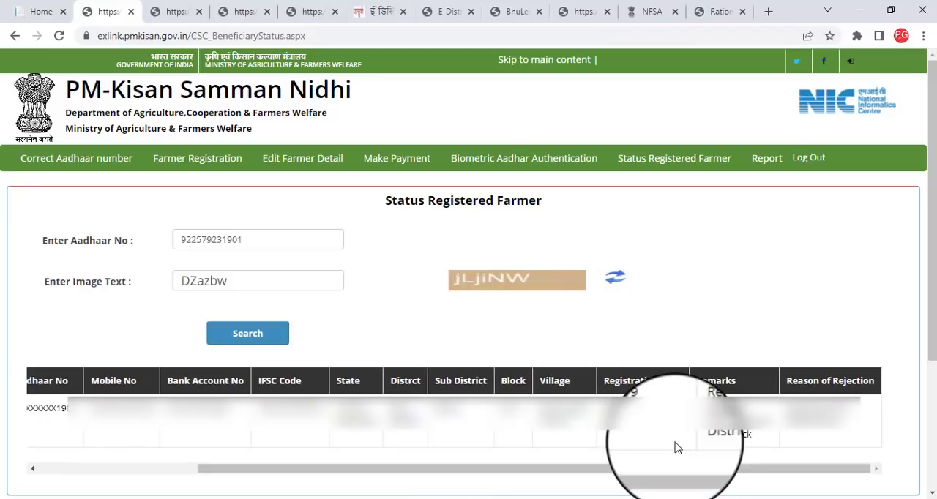